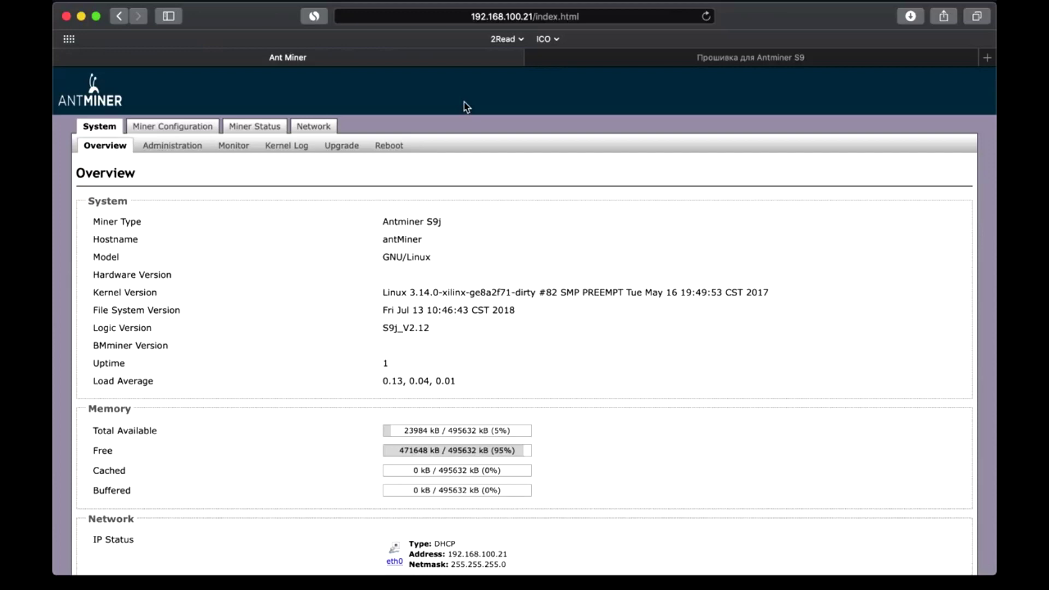
# - From Miner Configuration, change the URL to minerConfiguration1.cgi to reveal the Setup section
pyautogui.click(189, 130)
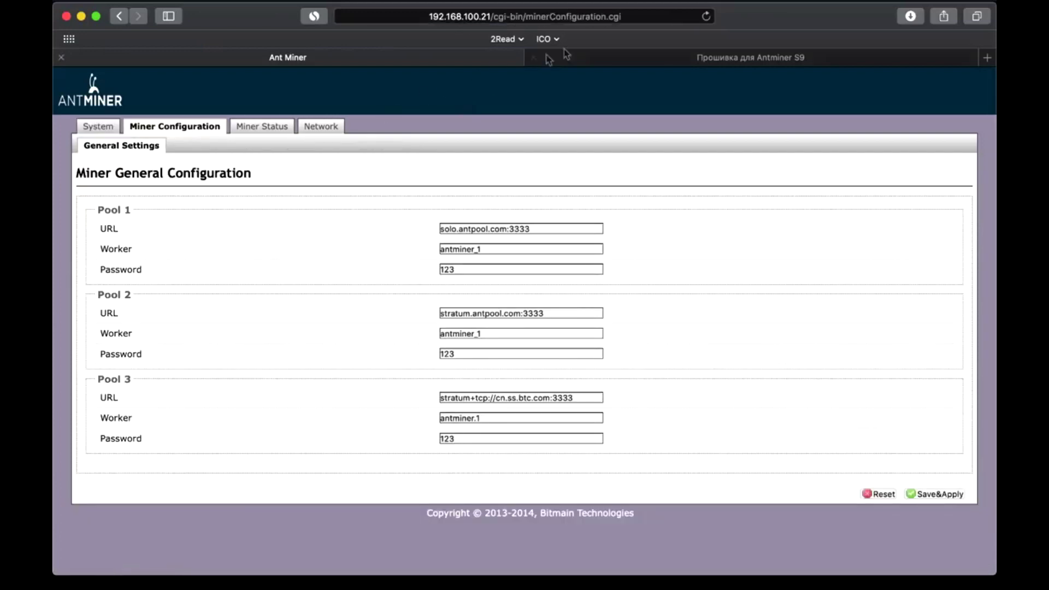
pyautogui.click(611, 22)
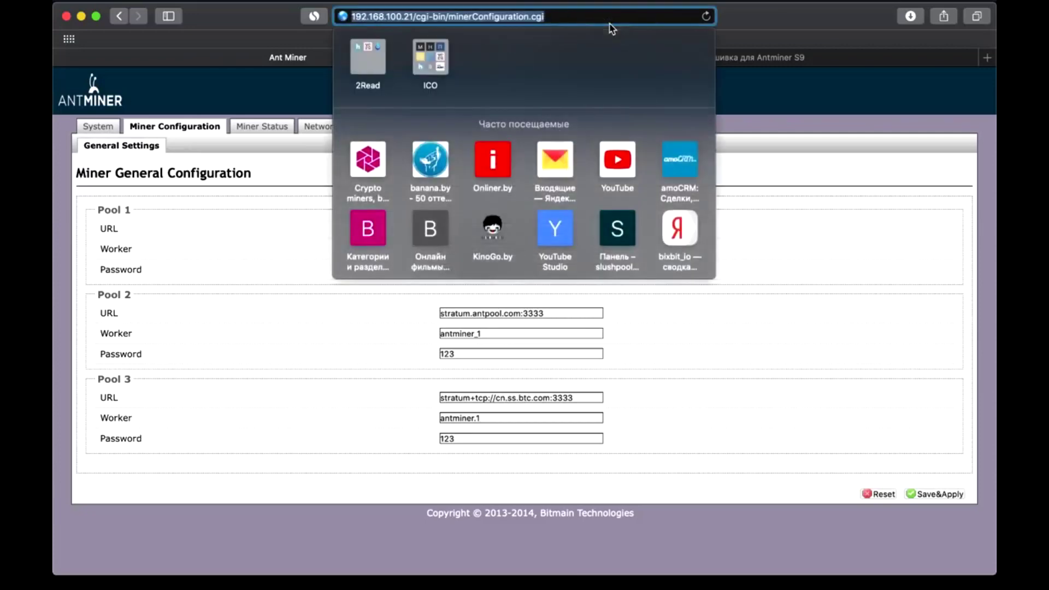
pyautogui.click(526, 17)
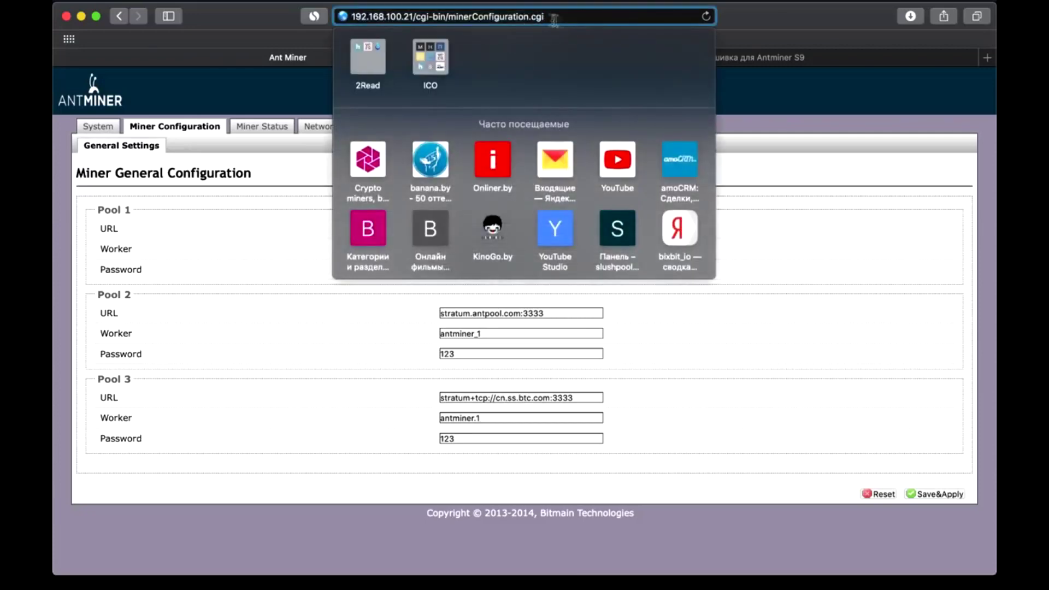
pyautogui.write('1')
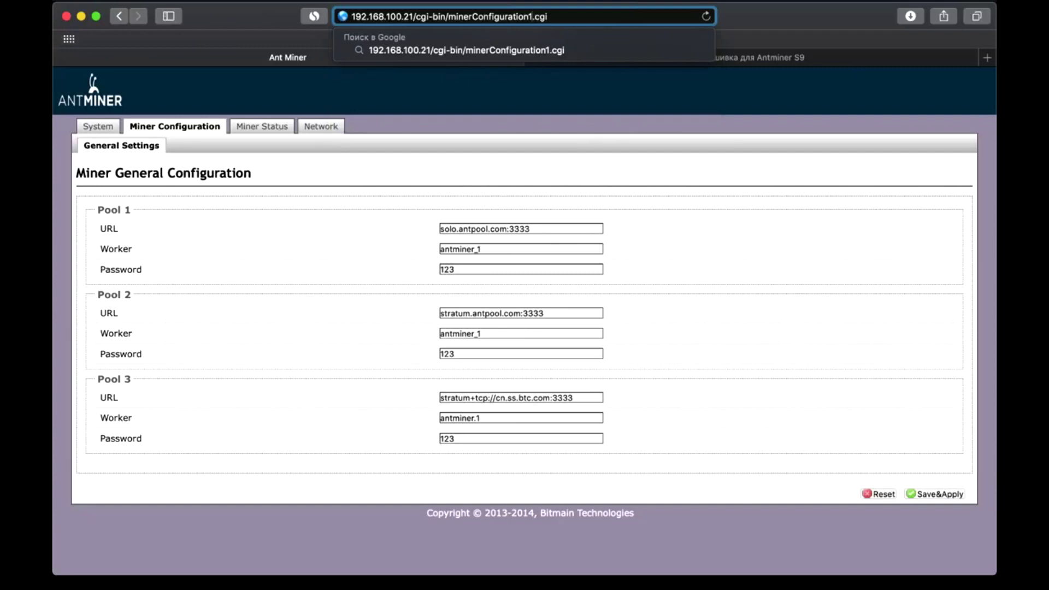
pyautogui.press('Return')
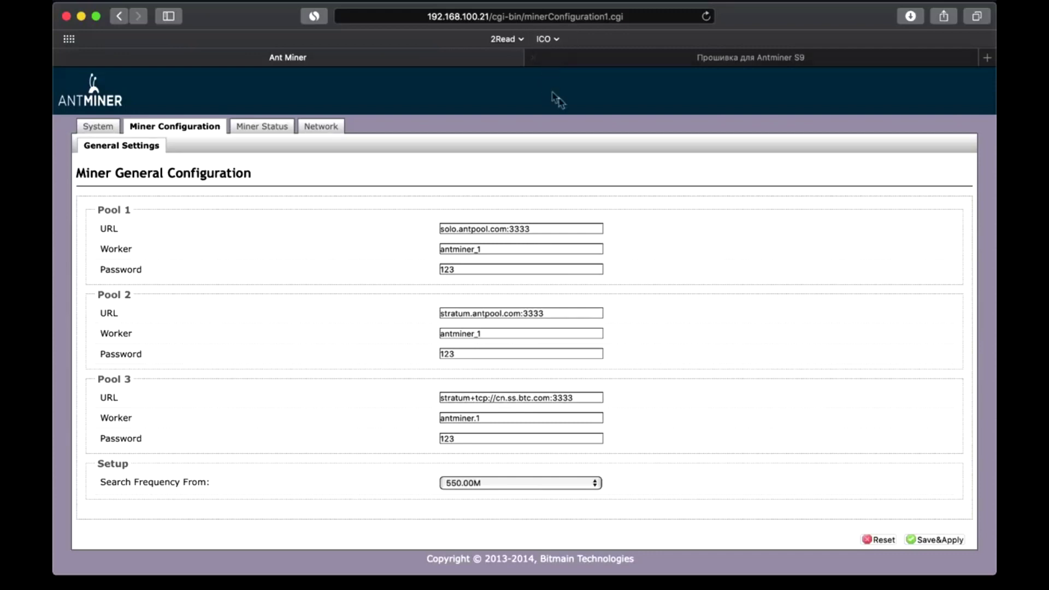
# - Check the Search Frequency From options, leave 550.00M, and return to System Overview
pyautogui.click(595, 484)
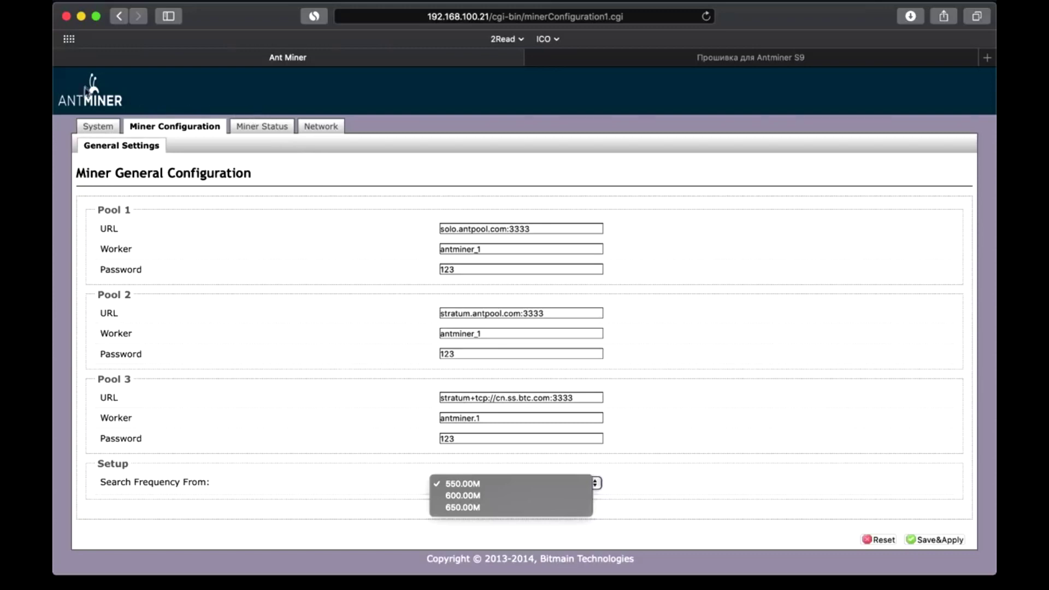
pyautogui.click(96, 128)
pyautogui.click(95, 128)
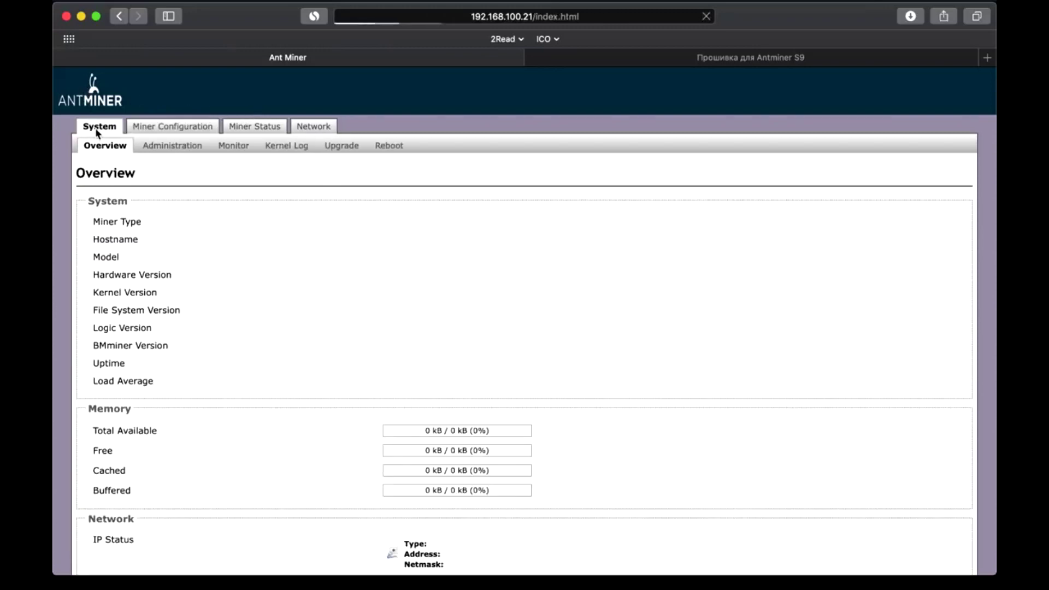
# - On the firmware Upgrade page, clear the Keep settings checkbox
pyautogui.click(352, 147)
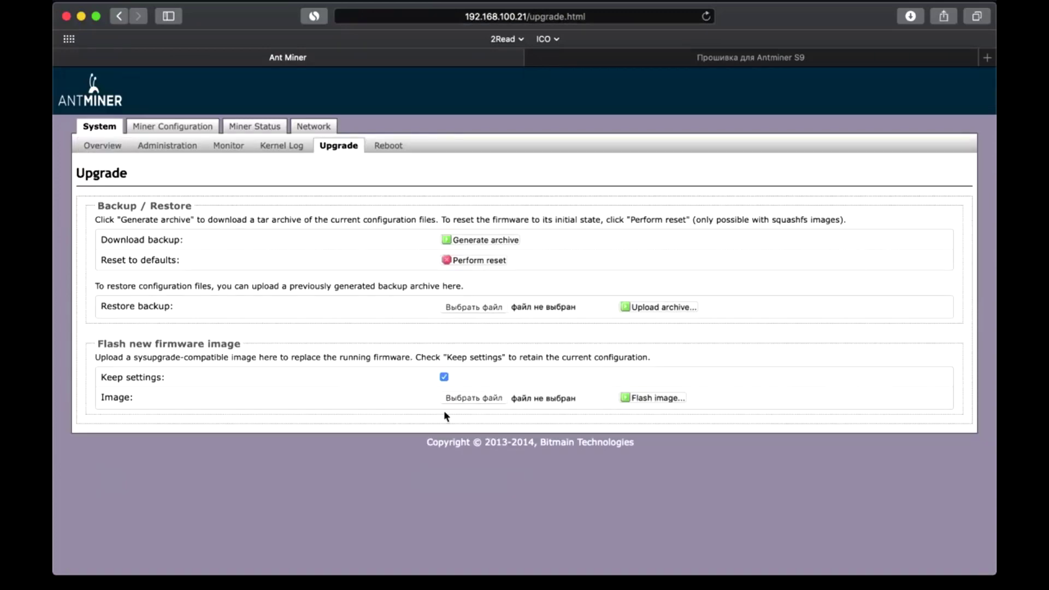
pyautogui.click(445, 379)
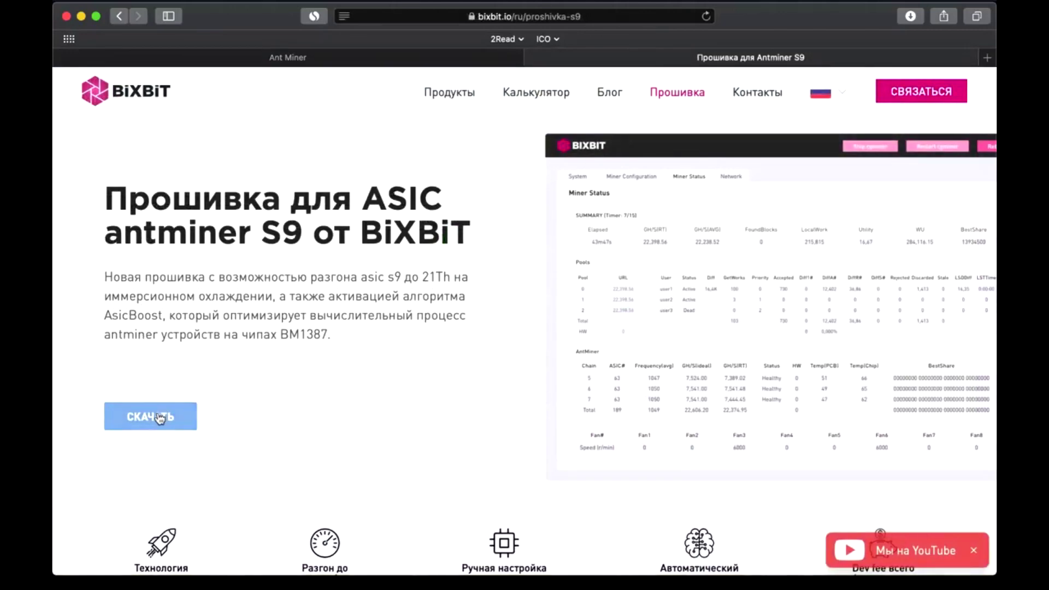
# - Download the BiXBiT firmware archive Antminer-S9-bixbit.tar.gz to Downloads
pyautogui.click(159, 418)
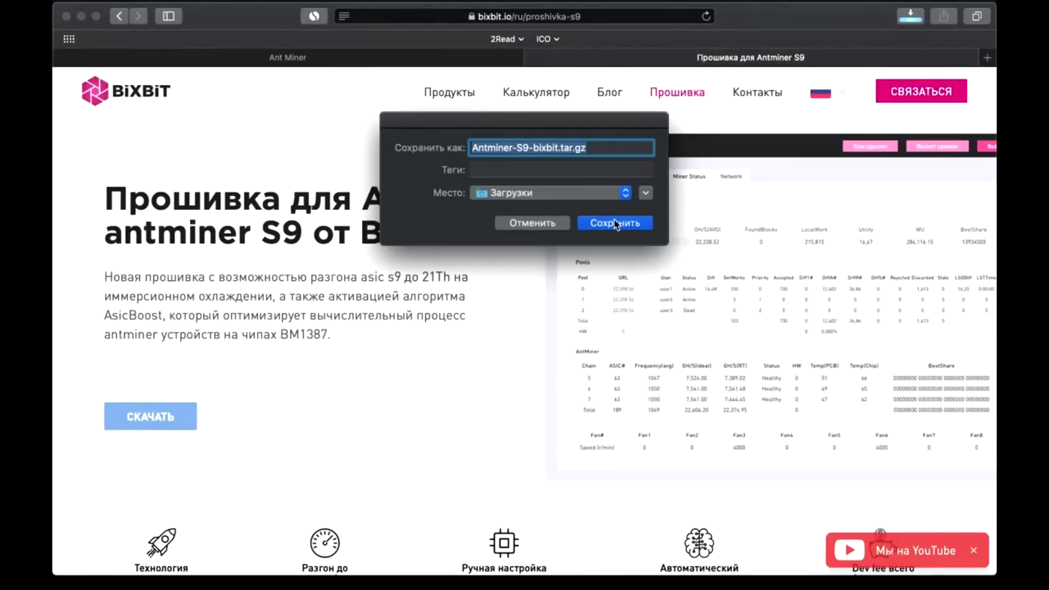
pyautogui.click(635, 224)
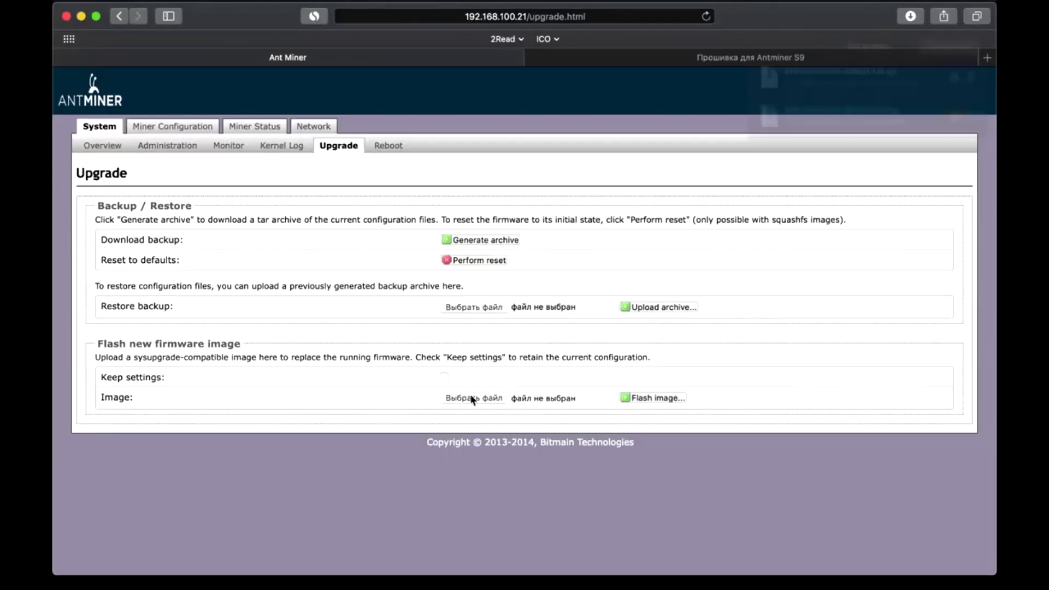
# - Choose Antminer-S9-bixbit.tar.gz as the firmware image and flash it
pyautogui.click(470, 398)
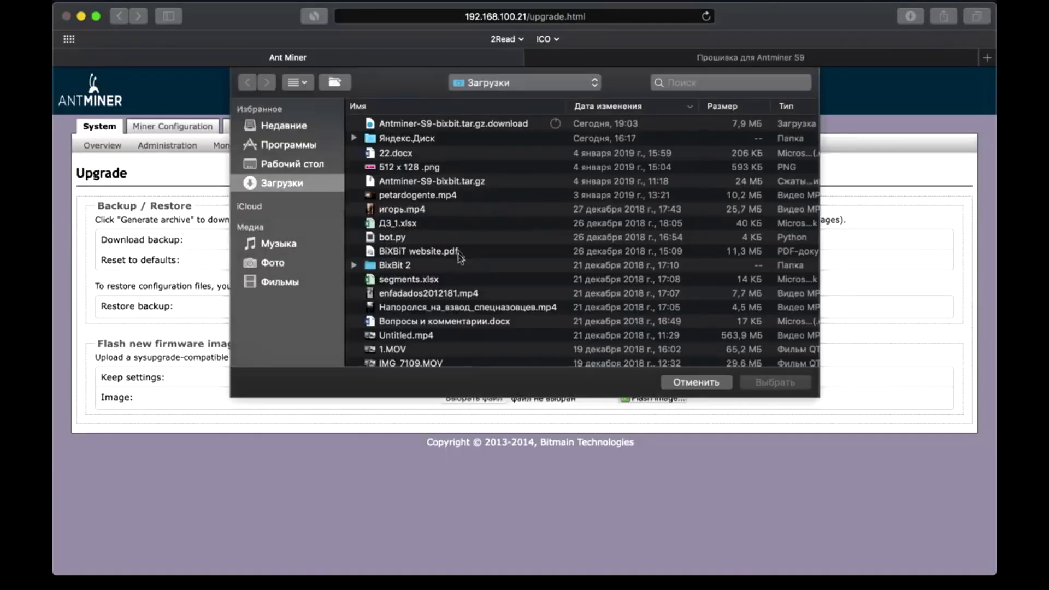
pyautogui.click(446, 181)
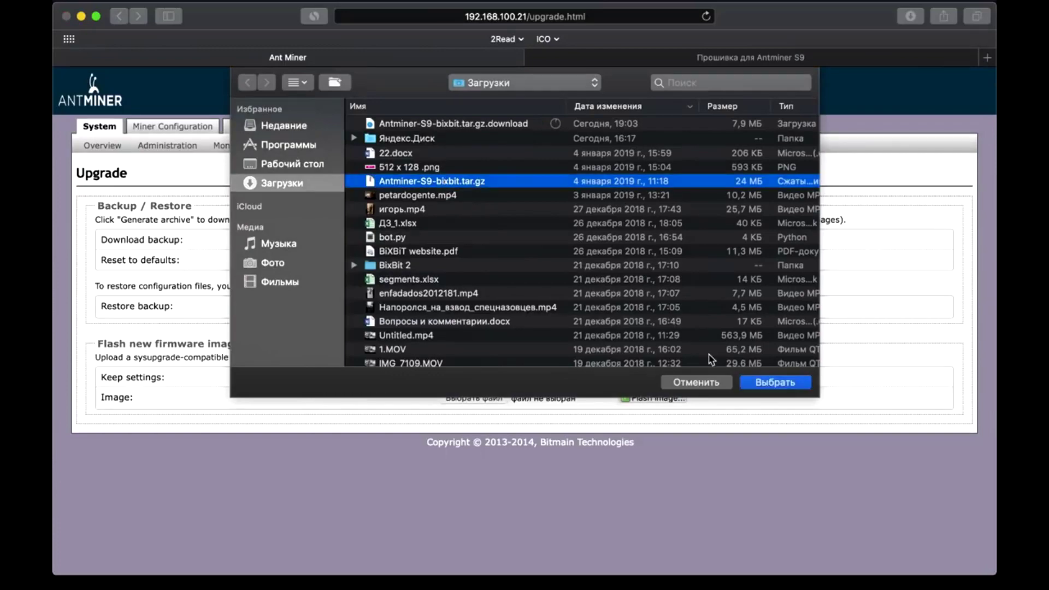
pyautogui.click(765, 383)
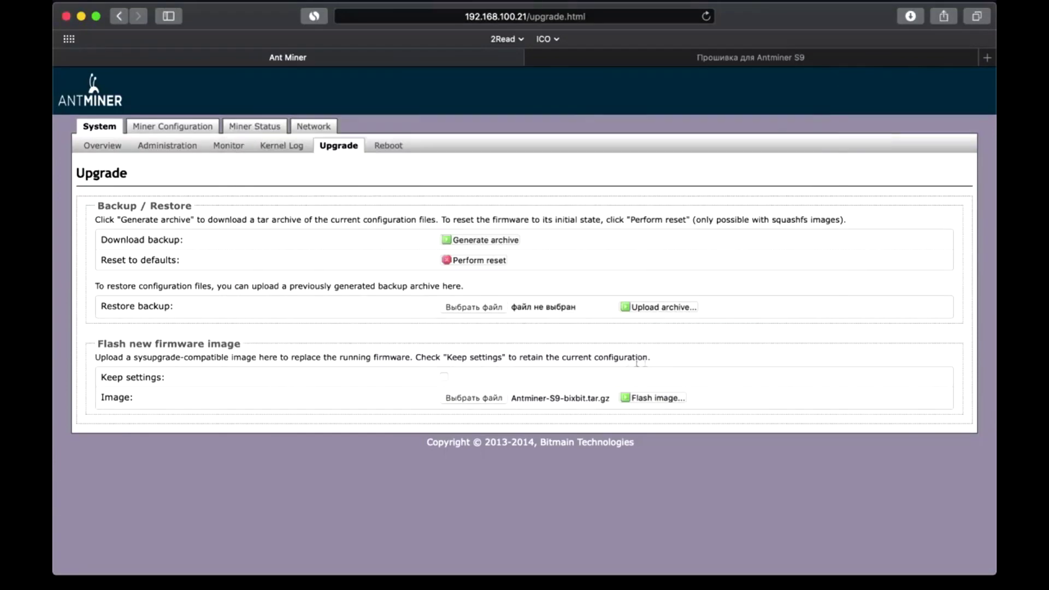
pyautogui.click(646, 402)
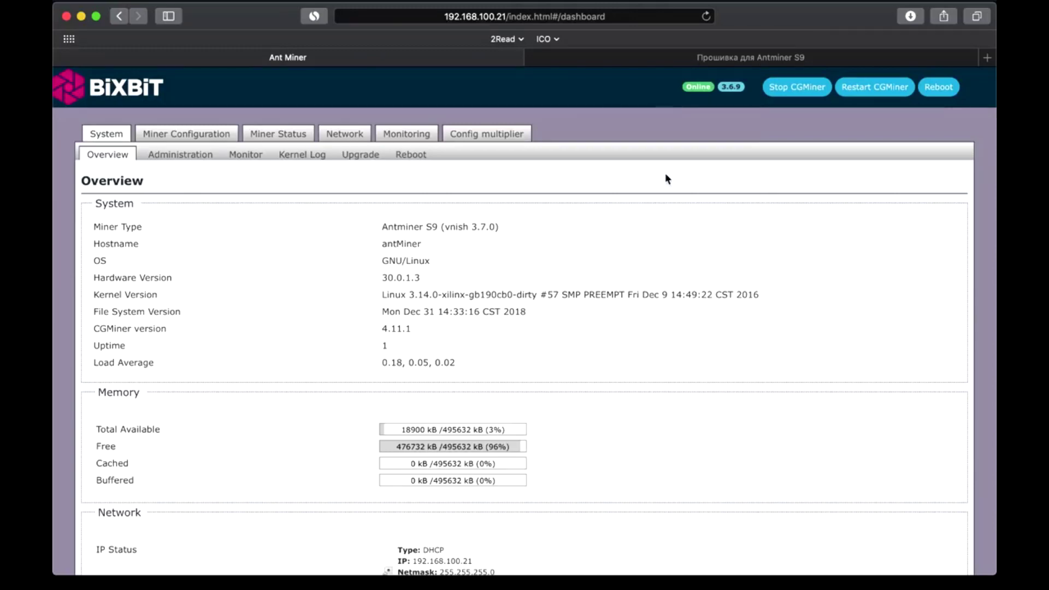
# - Go to Miner Configuration's Mining profiles sub-tab to view per-chain chip values
pyautogui.click(208, 134)
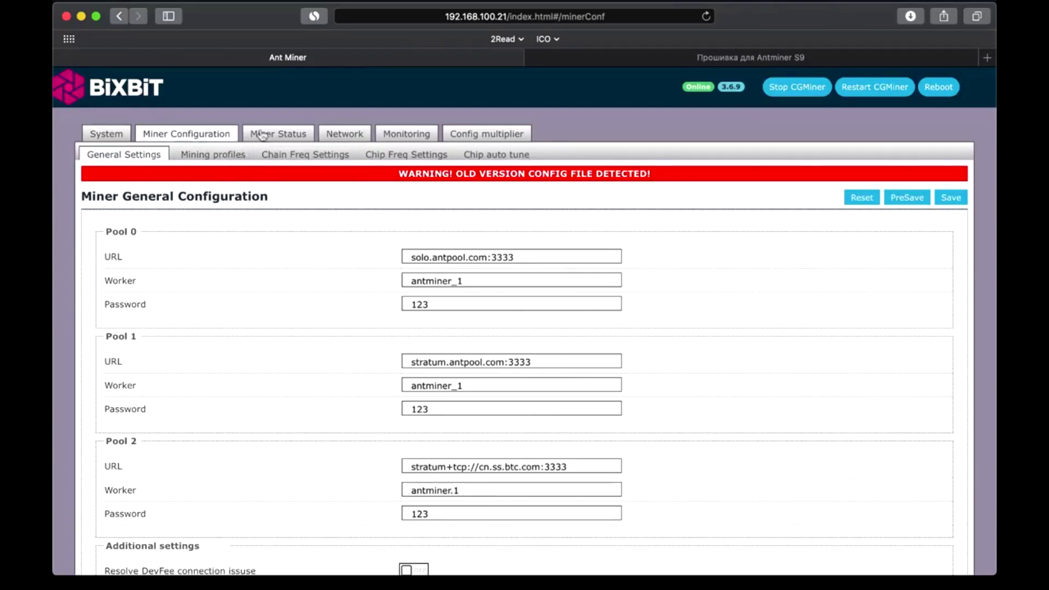
pyautogui.click(201, 155)
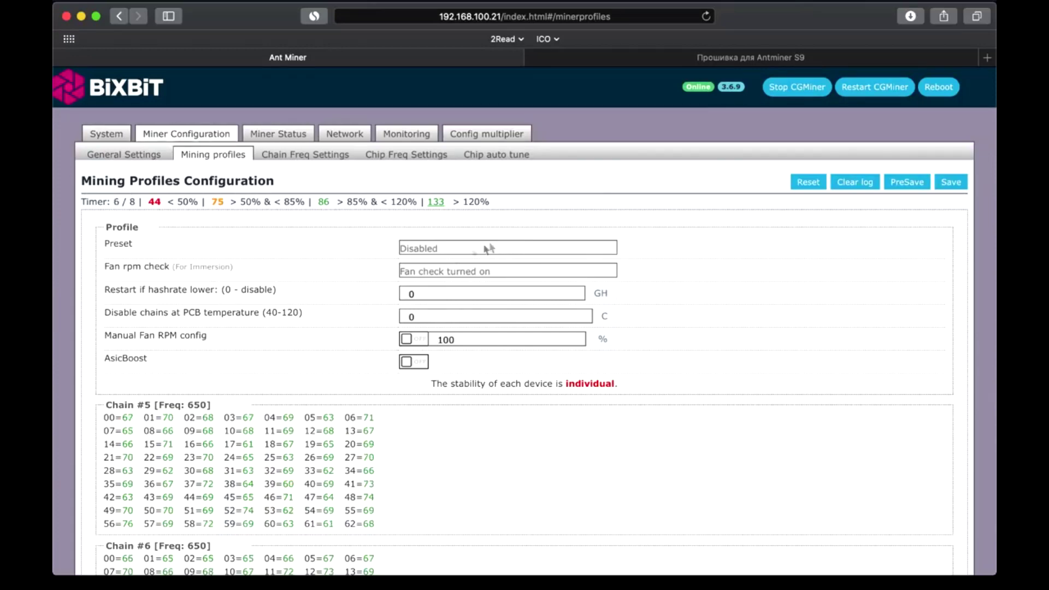
# - Turn AsicBoost on and set the PCB temperature chain cutoff to 80 C
pyautogui.click(407, 364)
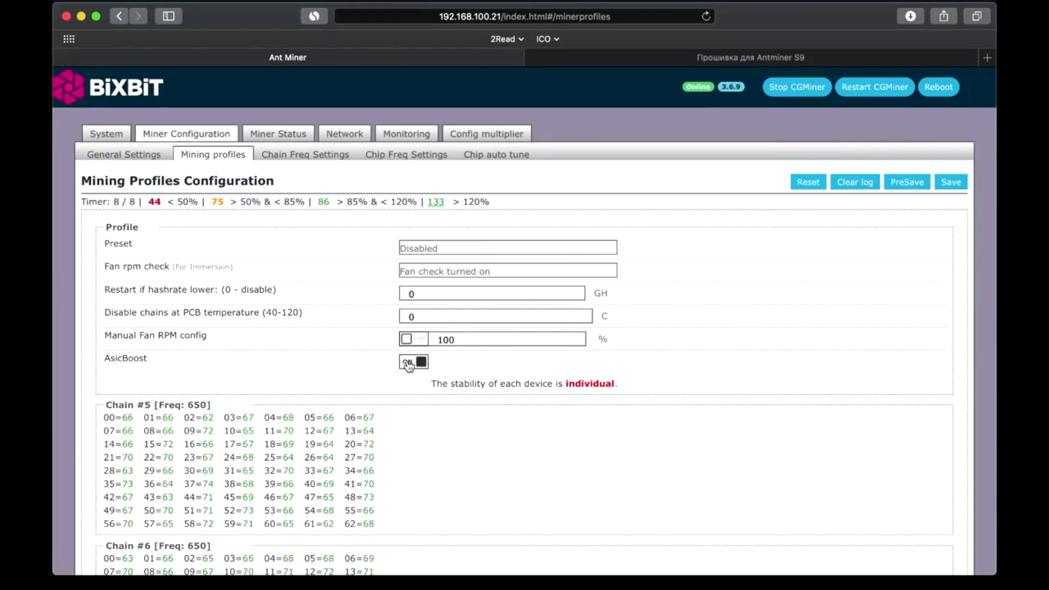
pyautogui.click(432, 311)
pyautogui.doubleClick(432, 311)
pyautogui.write('80')
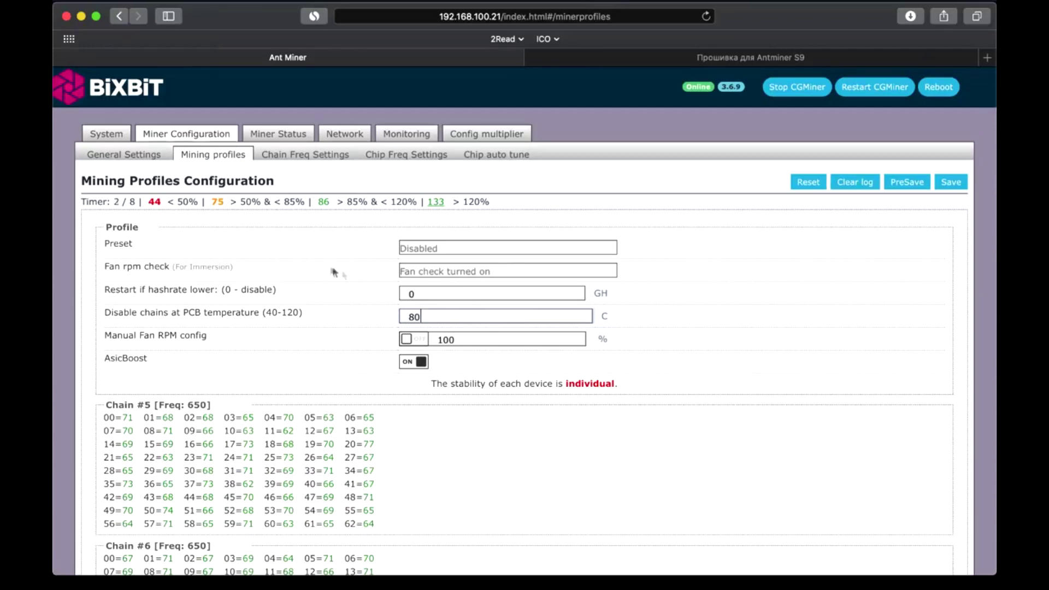
pyautogui.click(423, 295)
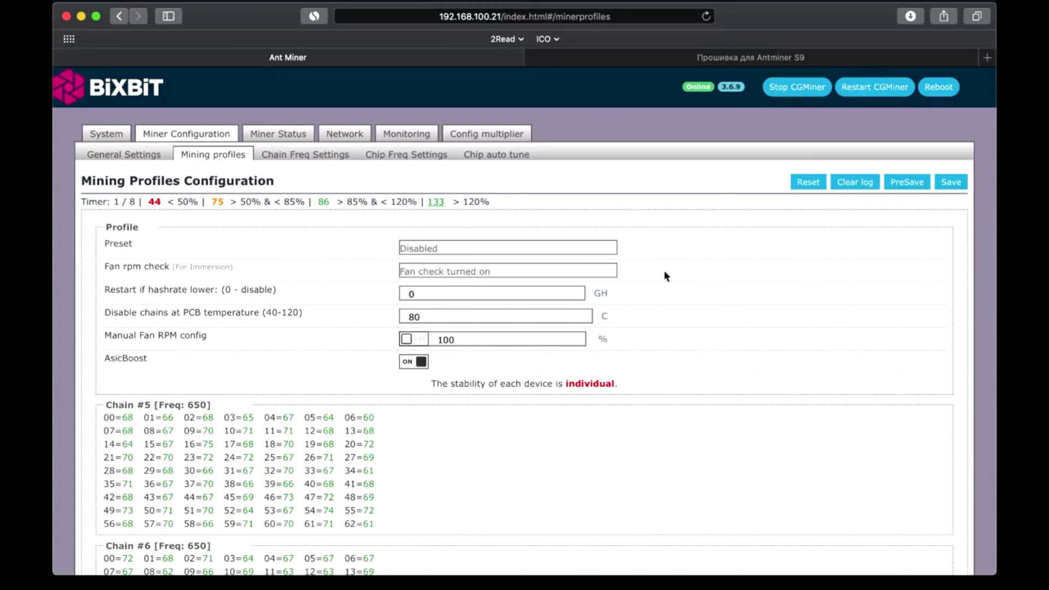
pyautogui.click(480, 271)
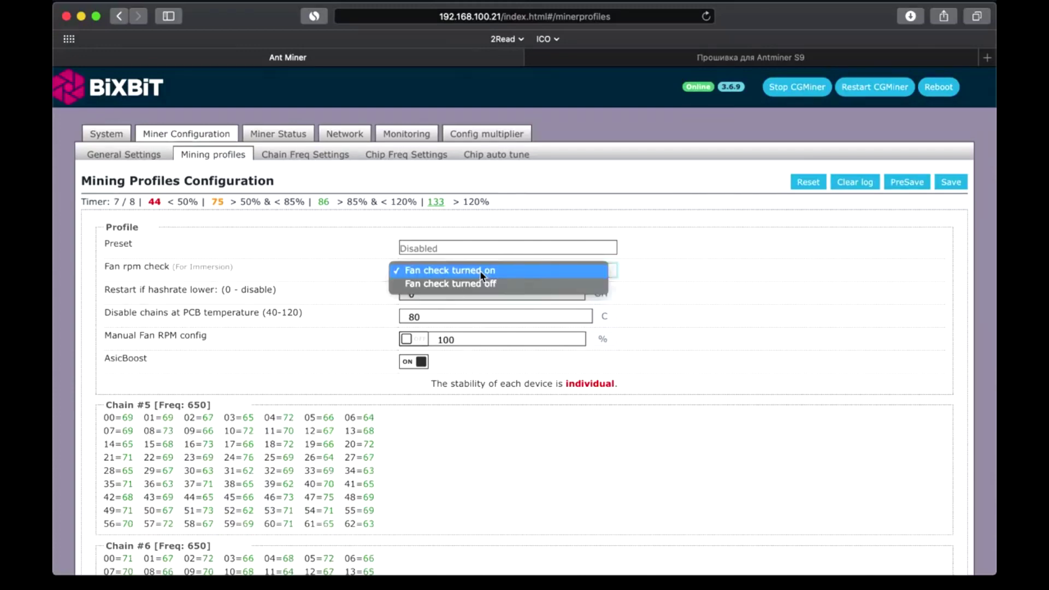
# - Set Fan rpm check to Fan check turned off and accept the immersion-cooling warning
pyautogui.click(477, 283)
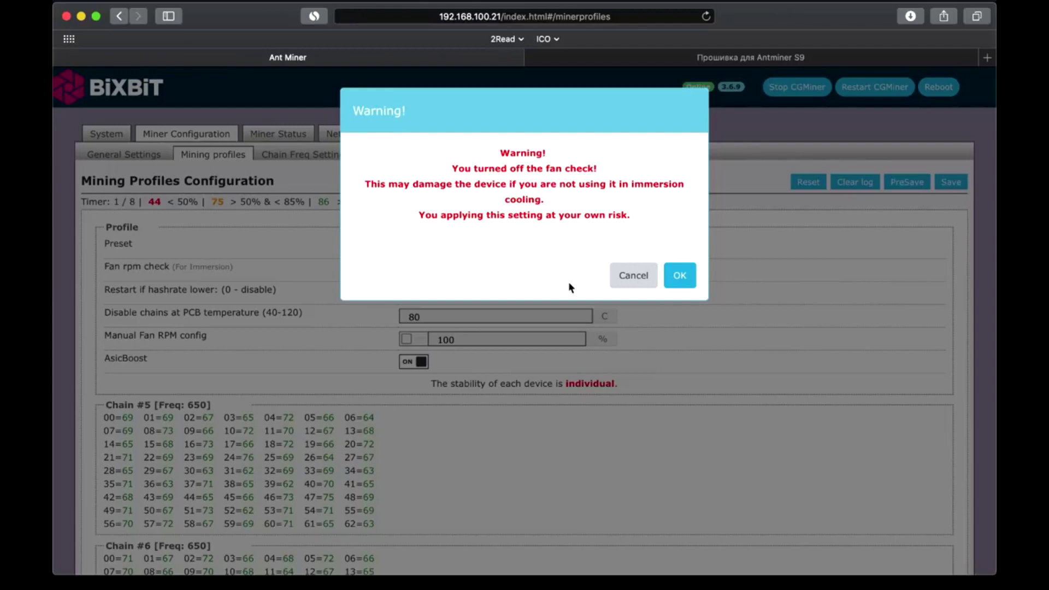
pyautogui.click(681, 276)
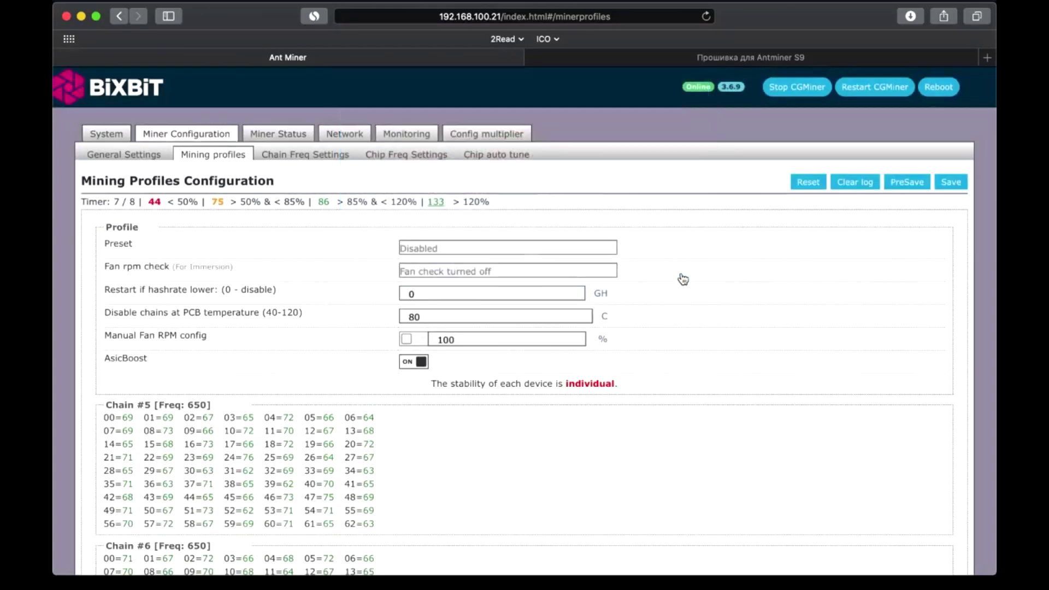
pyautogui.click(557, 250)
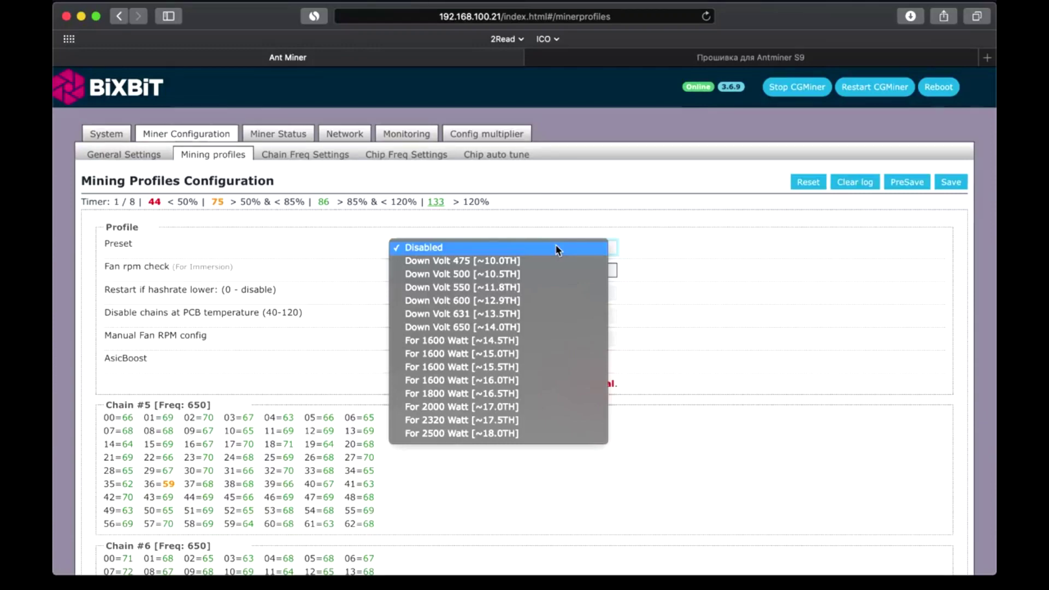
# - Leave Preset on Disabled and save the mining profile settings
pyautogui.click(644, 223)
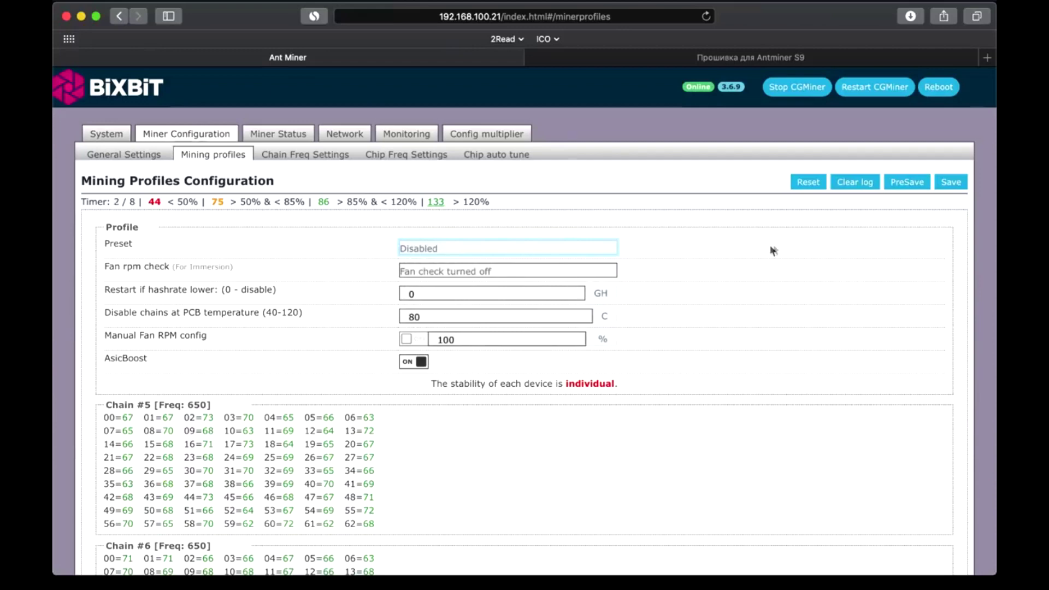
pyautogui.click(957, 185)
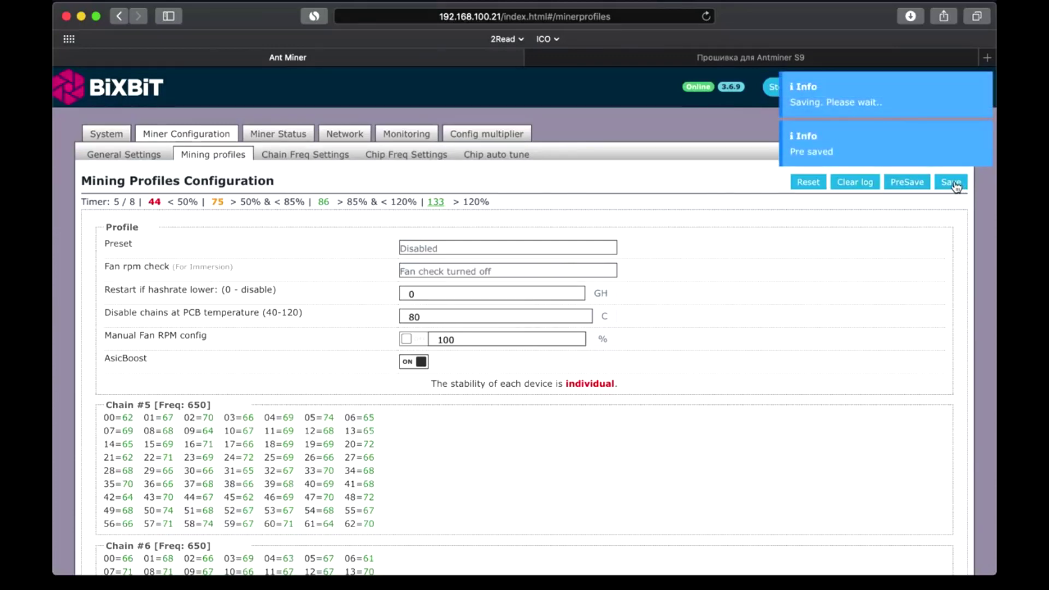
# - Save again, review the per-chain chip values, and move to Chain Freq Settings
pyautogui.click(955, 186)
pyautogui.scroll(-1, 955, 186)
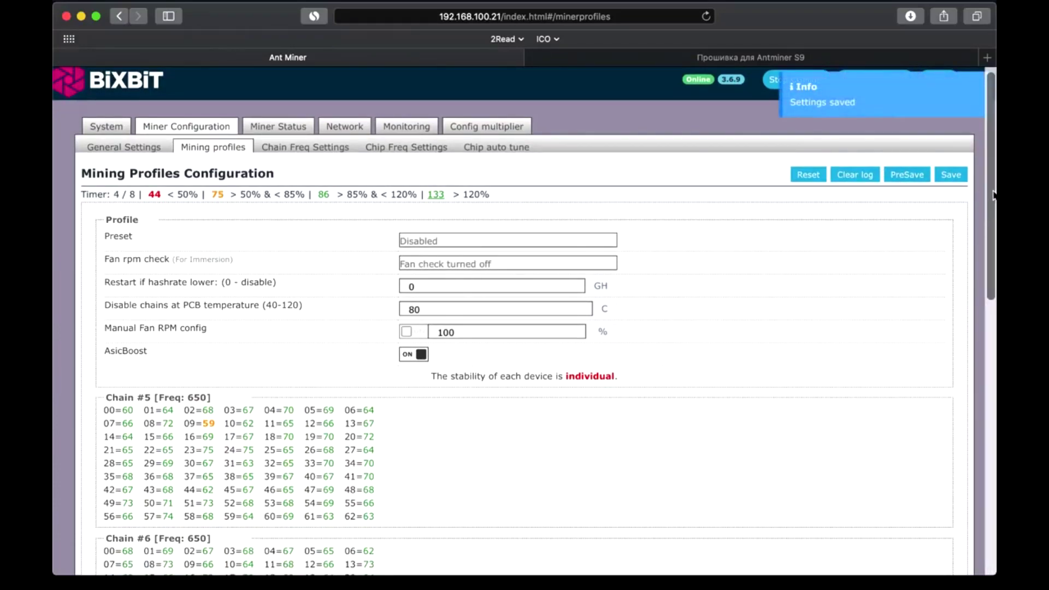
pyautogui.moveTo(991, 197); pyautogui.dragTo(990, 296)
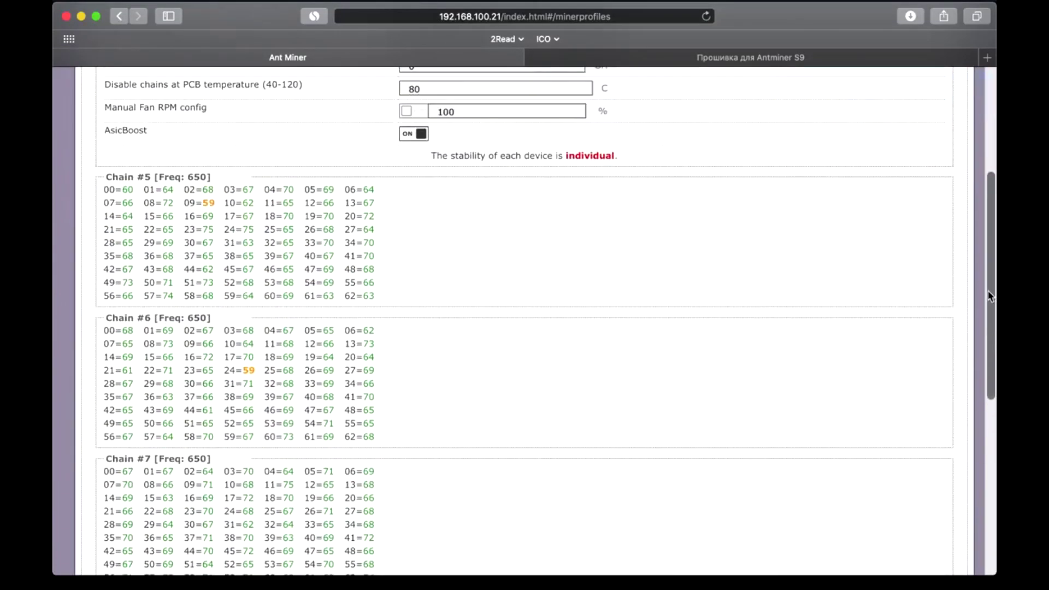
pyautogui.moveTo(990, 295); pyautogui.dragTo(273, 109)
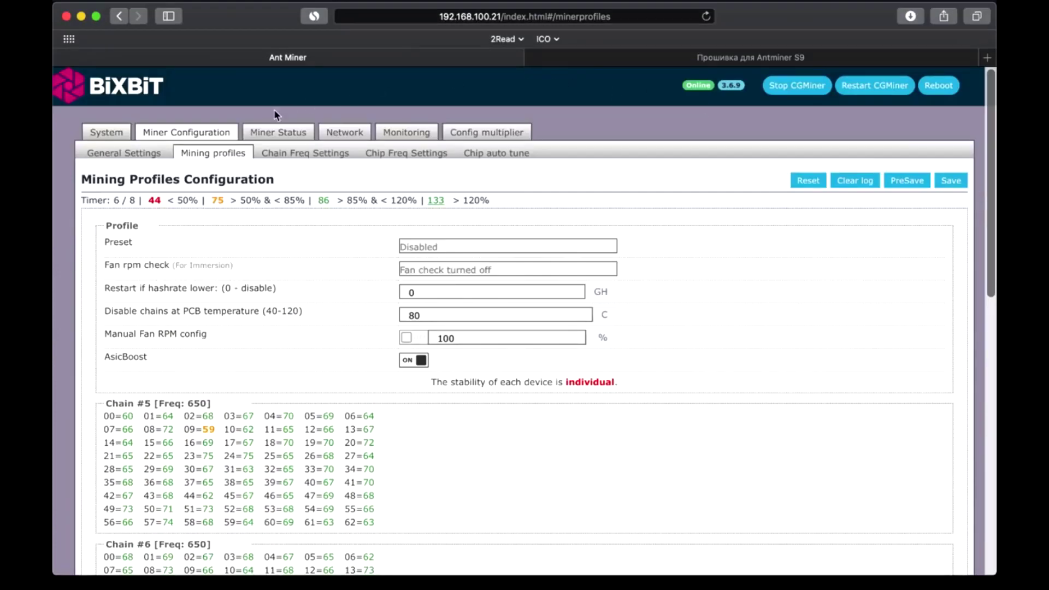
pyautogui.click(285, 154)
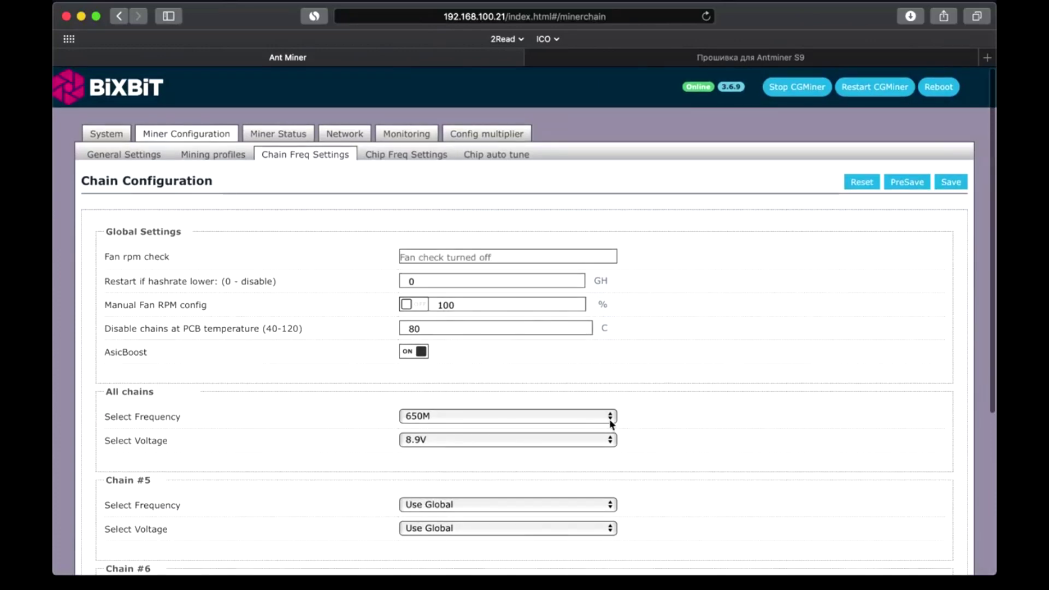
# - Set all chains to 1000M frequency and 9.5V voltage
pyautogui.click(608, 418)
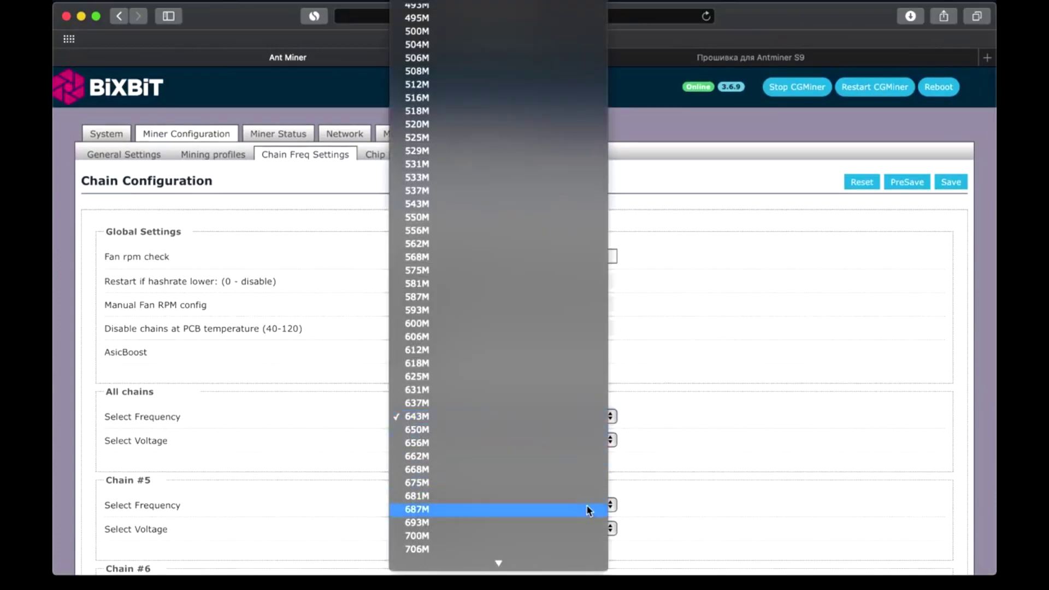
pyautogui.moveTo(496, 562)
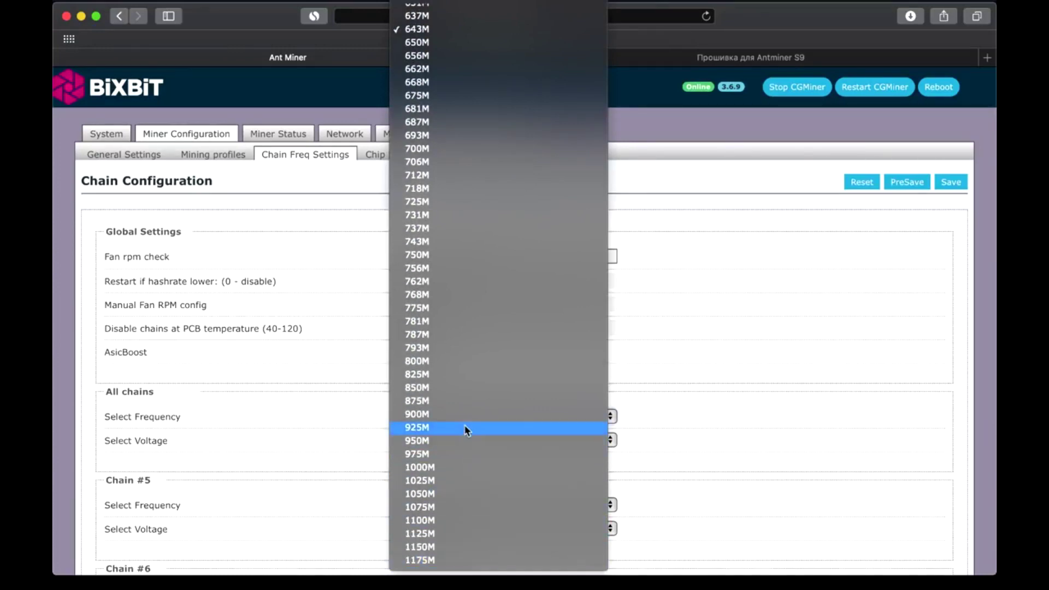
pyautogui.click(443, 453)
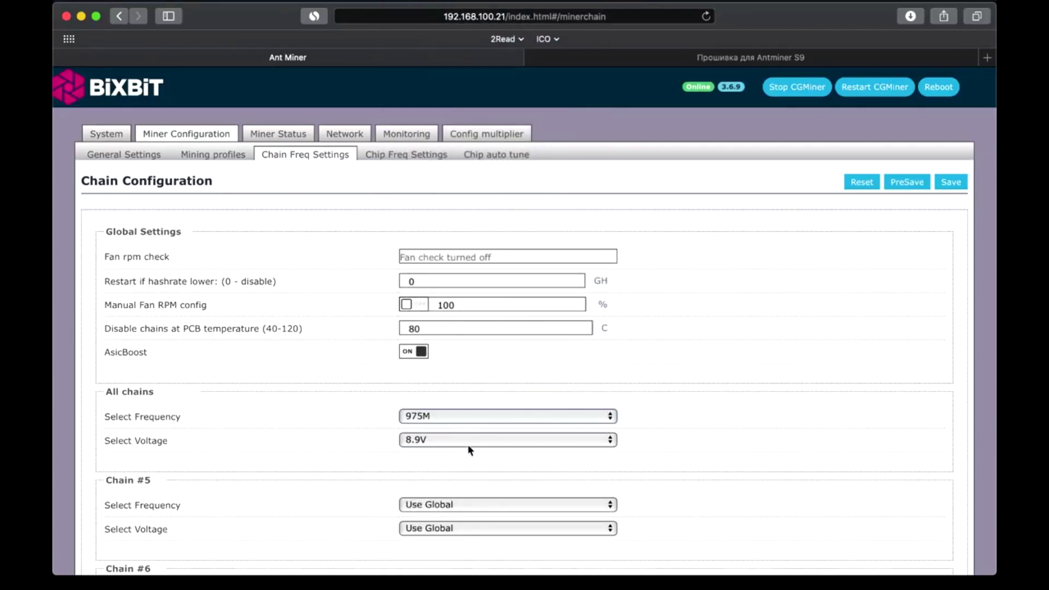
pyautogui.click(470, 450)
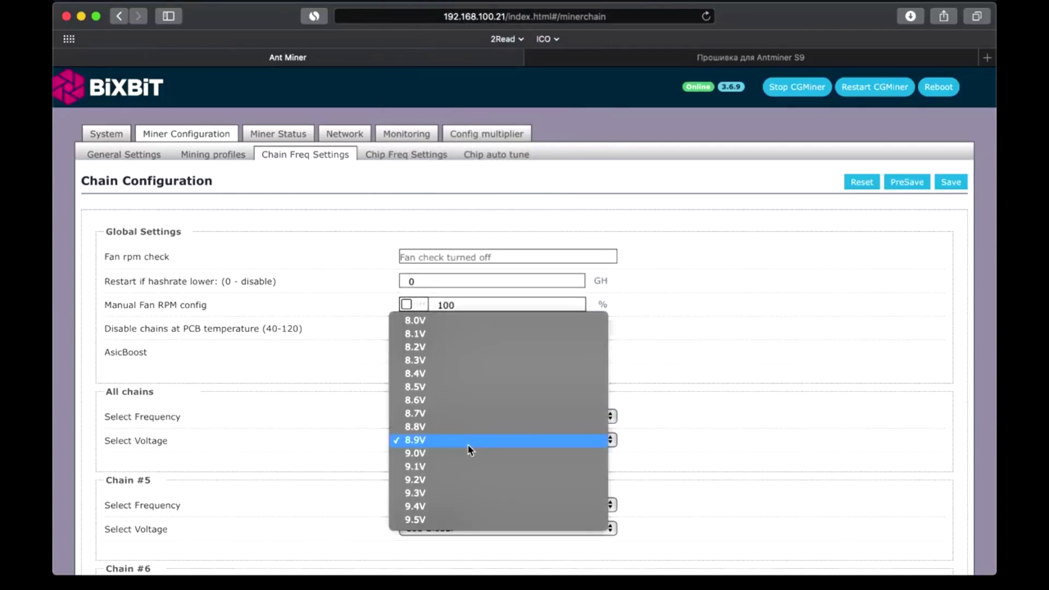
pyautogui.click(447, 519)
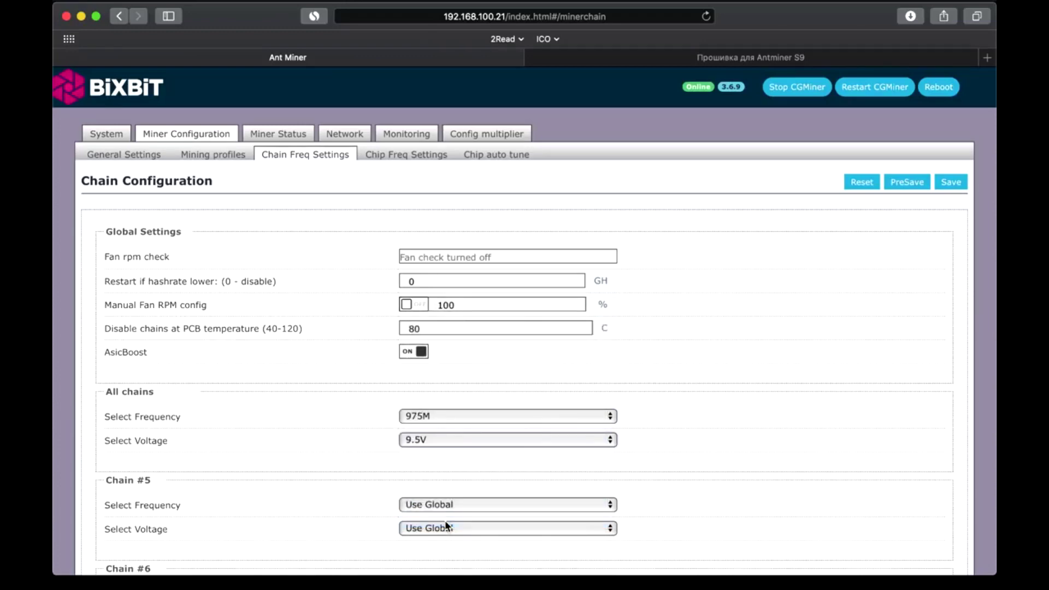
pyautogui.click(613, 418)
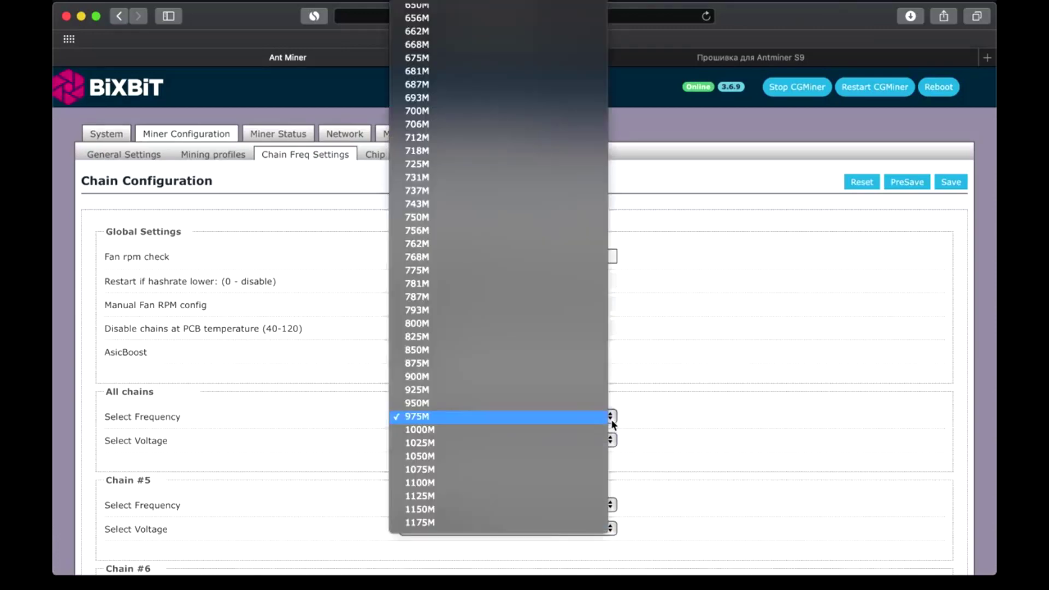
pyautogui.click(507, 431)
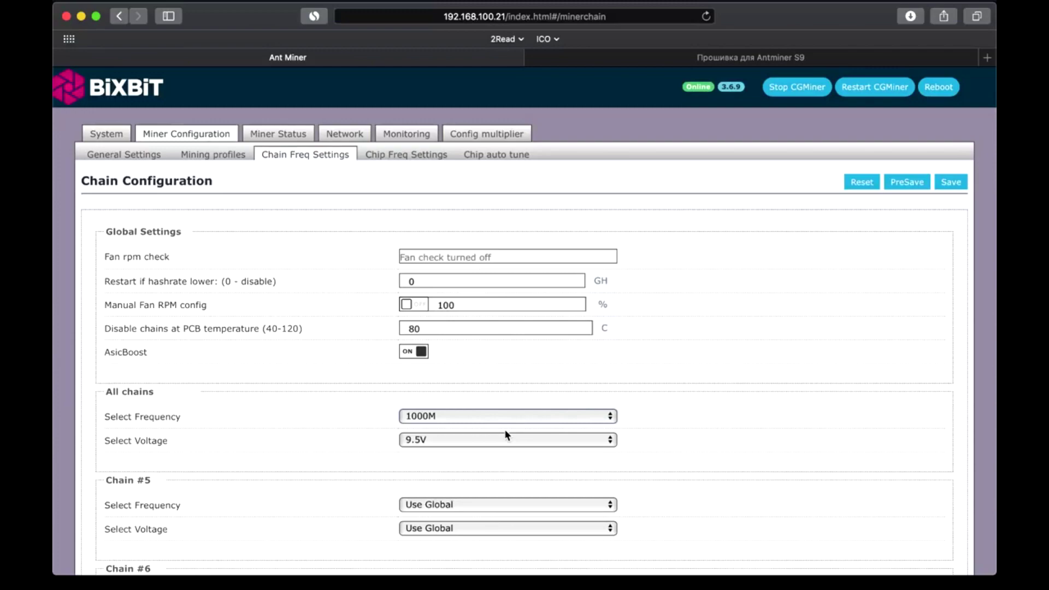
# - Save the all-chains settings and bring up the per-chip frequency configuration
pyautogui.scroll(-5, 590, 427)
pyautogui.scroll(5, 590, 425)
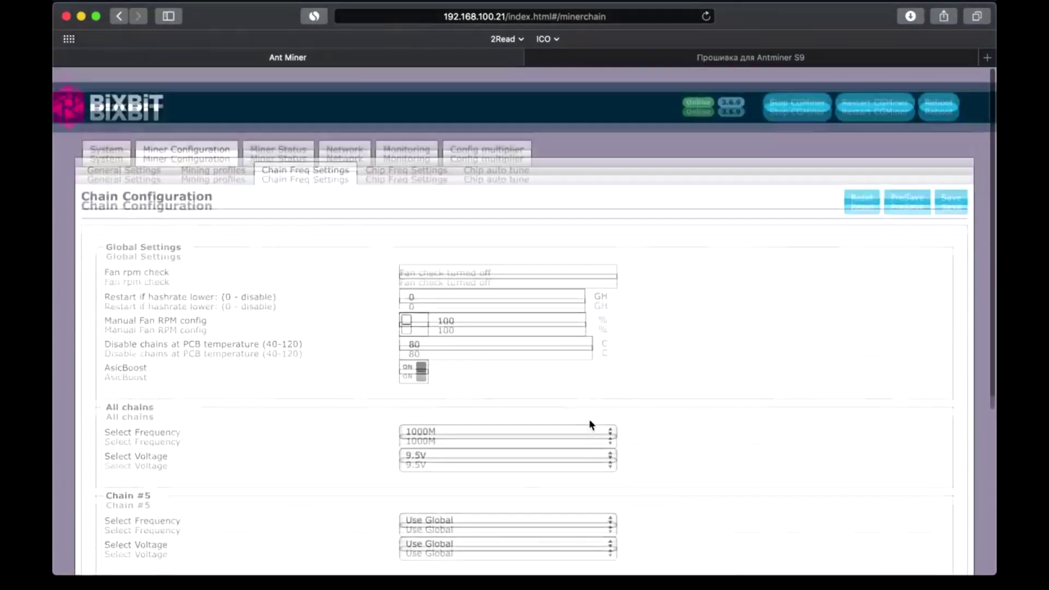
pyautogui.scroll(-5, 589, 424)
pyautogui.scroll(5, 590, 424)
pyautogui.scroll(-5, 589, 425)
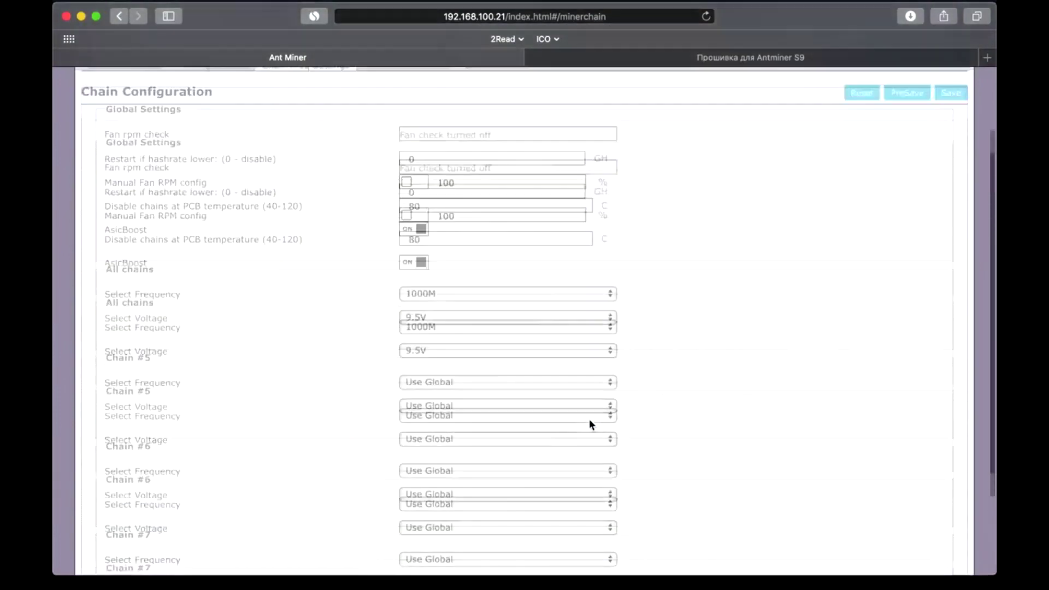
pyautogui.scroll(5, 588, 418)
pyautogui.scroll(-5, 589, 419)
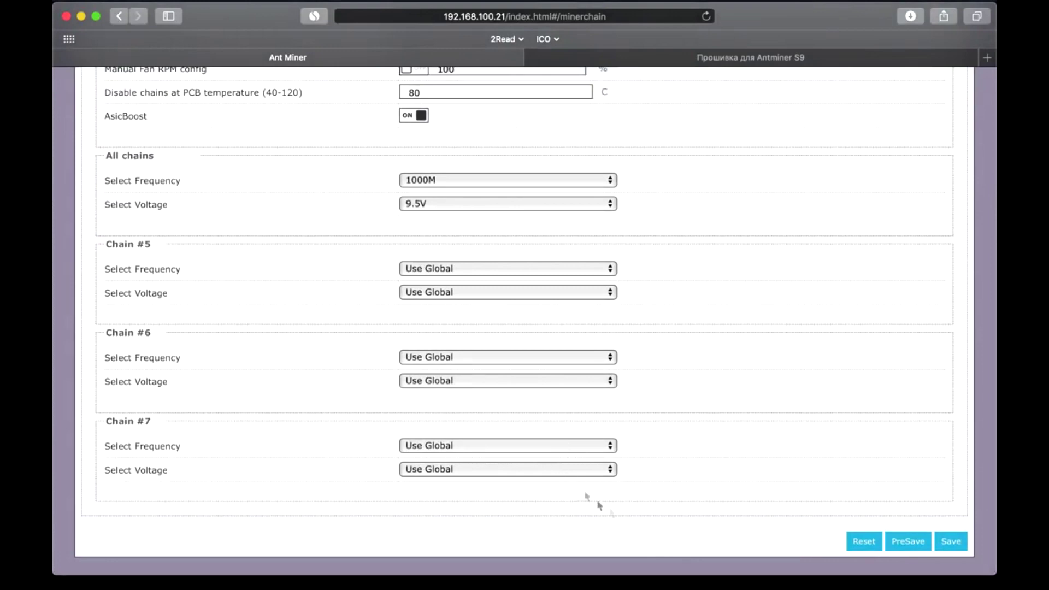
pyautogui.click(953, 542)
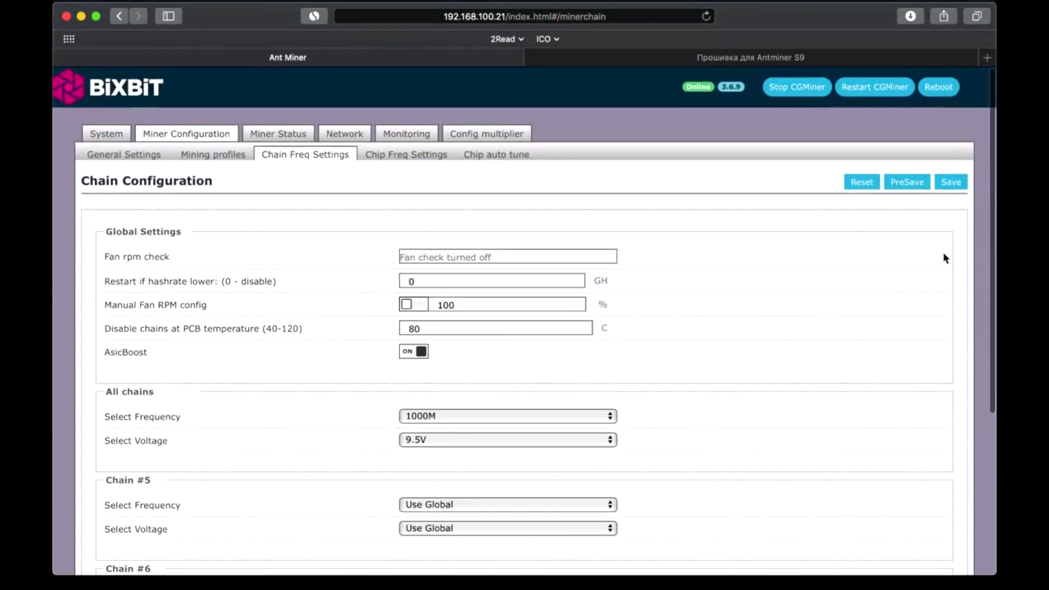
pyautogui.click(397, 156)
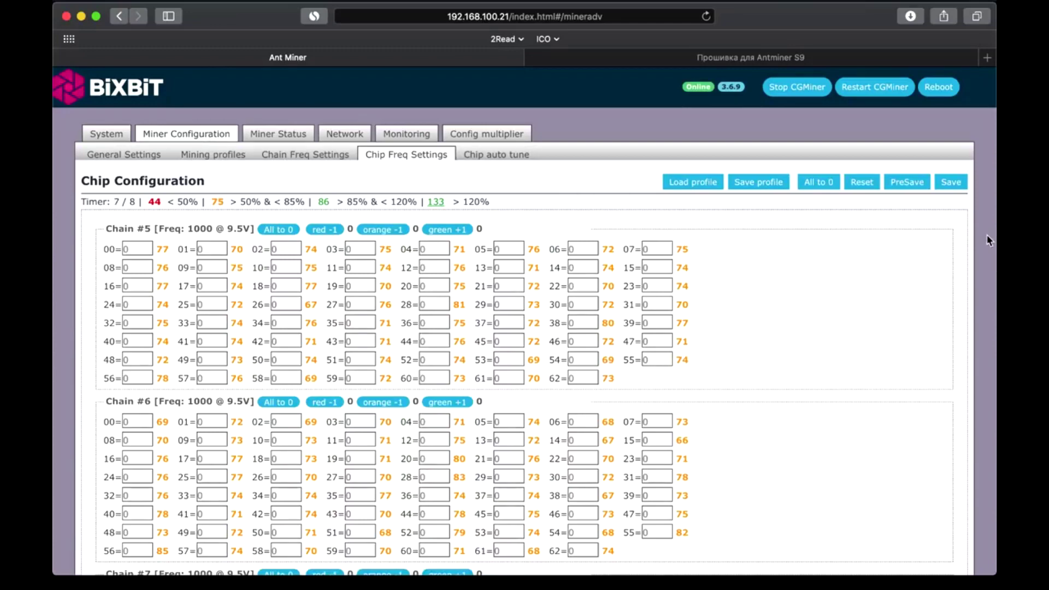
# - On Chip auto tune, set the minimum frequency to 825M
pyautogui.click(498, 156)
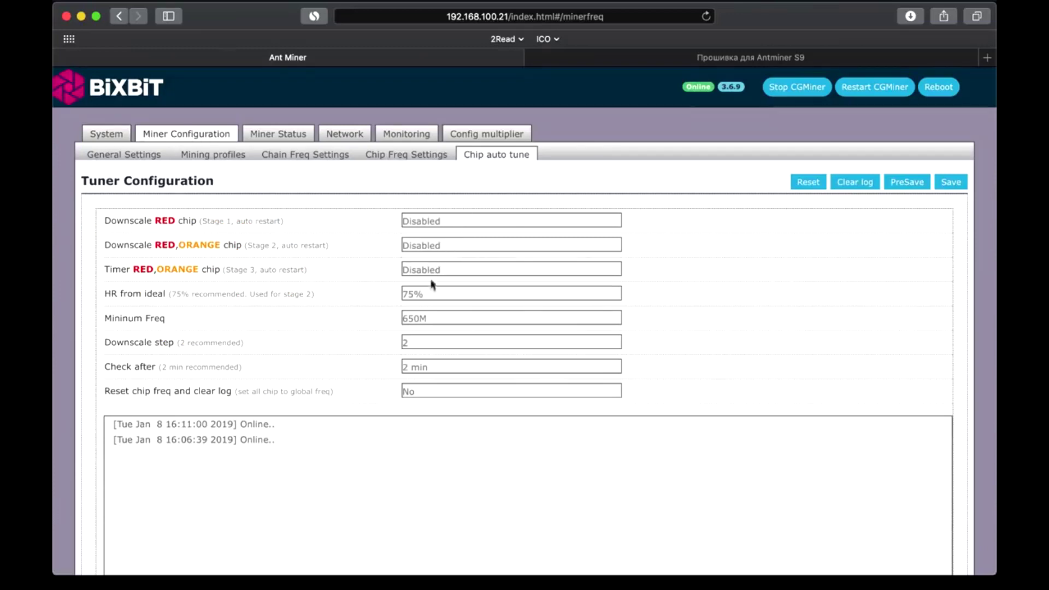
pyautogui.click(443, 318)
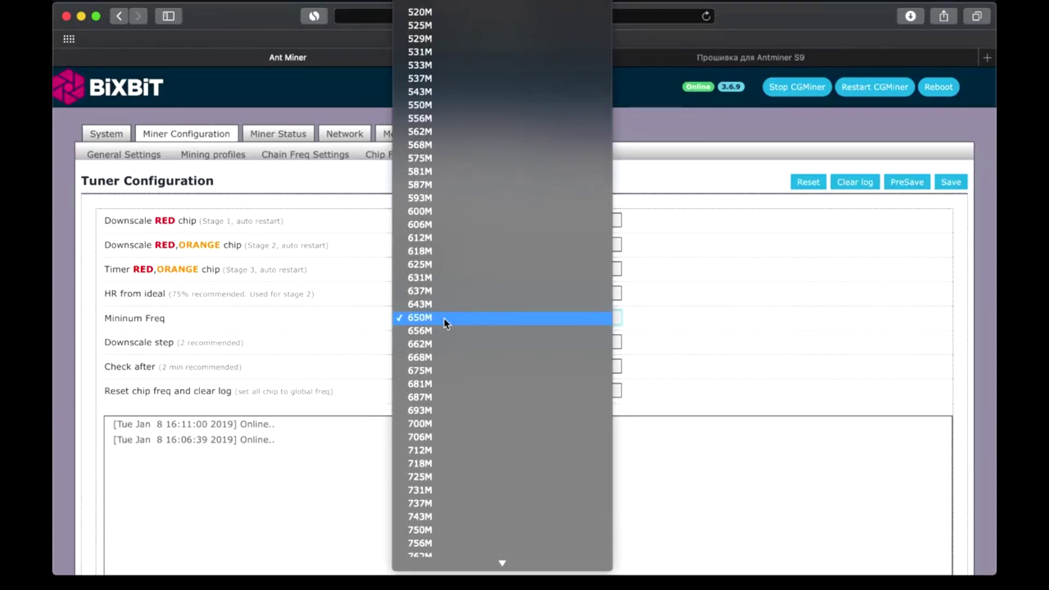
pyautogui.moveTo(501, 563)
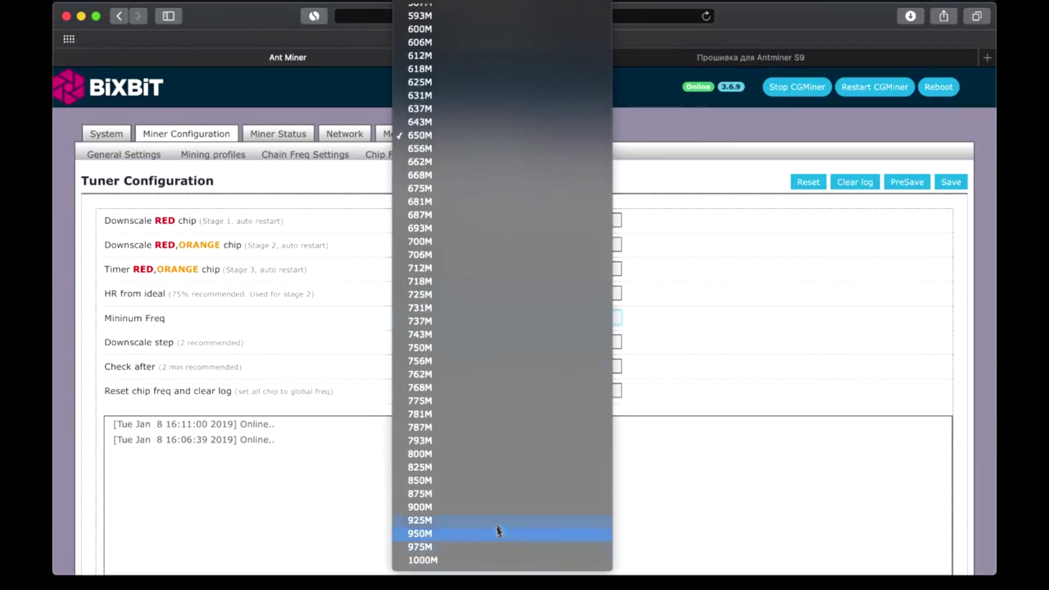
pyautogui.click(488, 468)
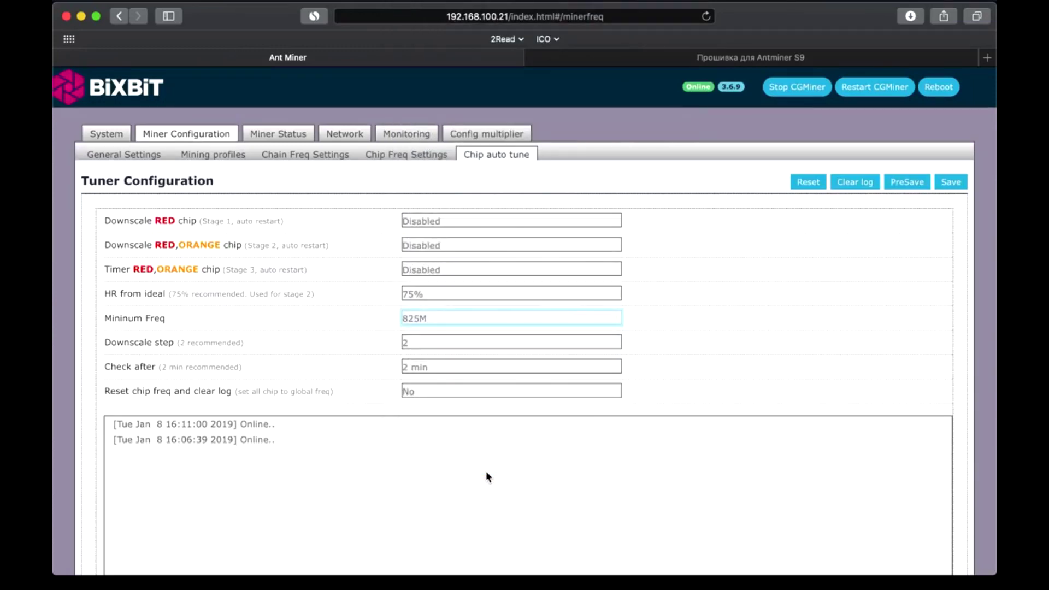
# - Enable downscaling of RED and RED,ORANGE chips with a 2 Hr timer
pyautogui.click(460, 218)
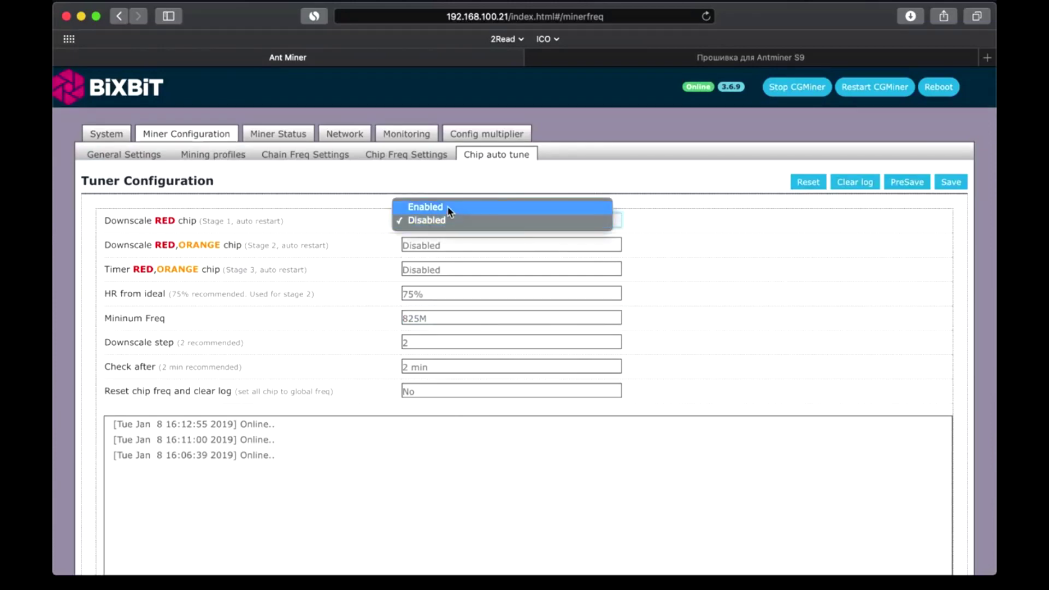
pyautogui.click(447, 205)
pyautogui.click(438, 244)
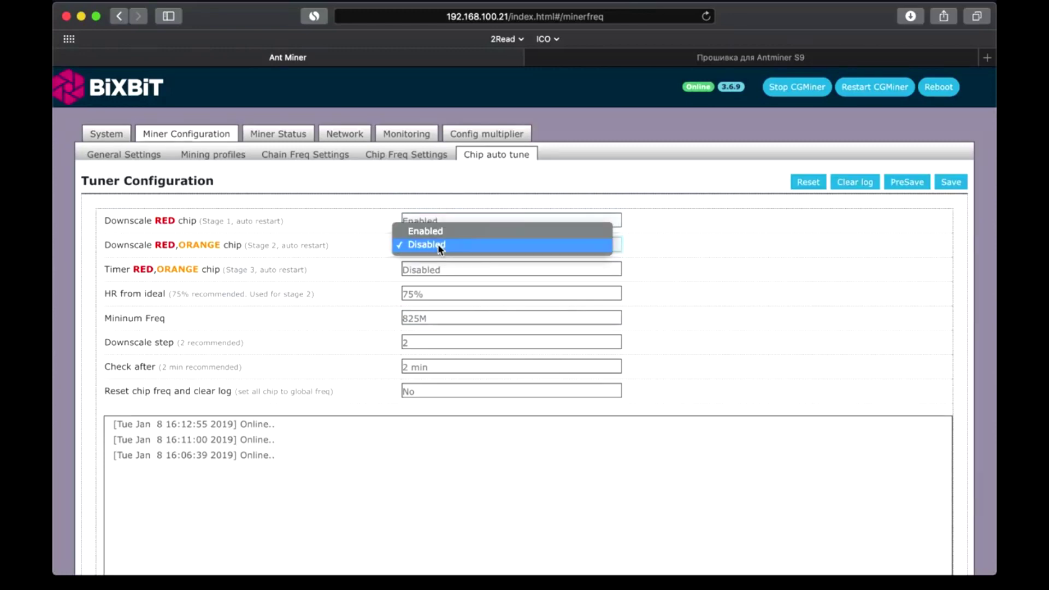
pyautogui.click(441, 231)
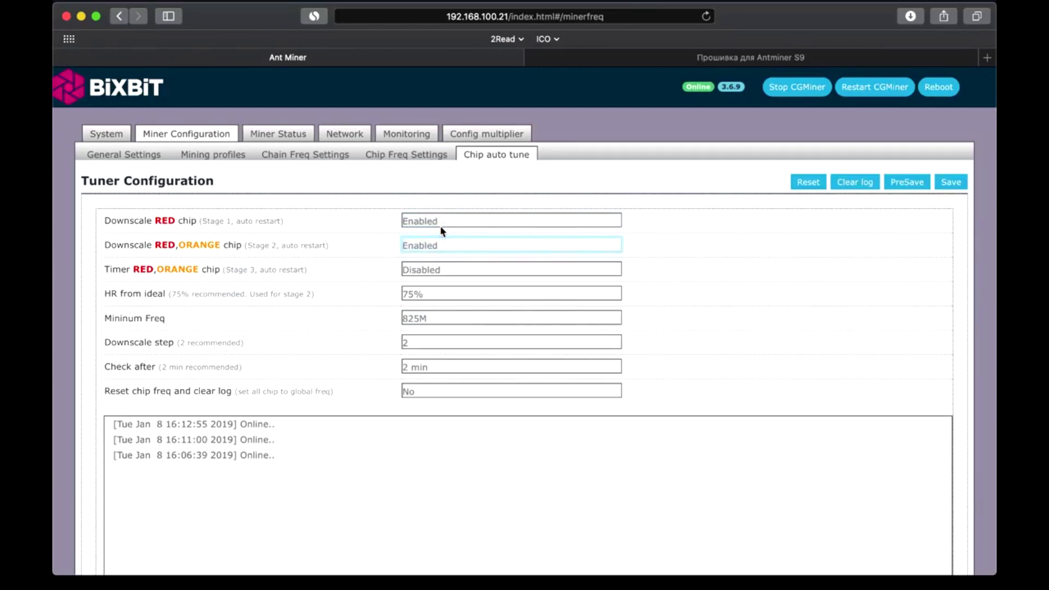
pyautogui.click(441, 270)
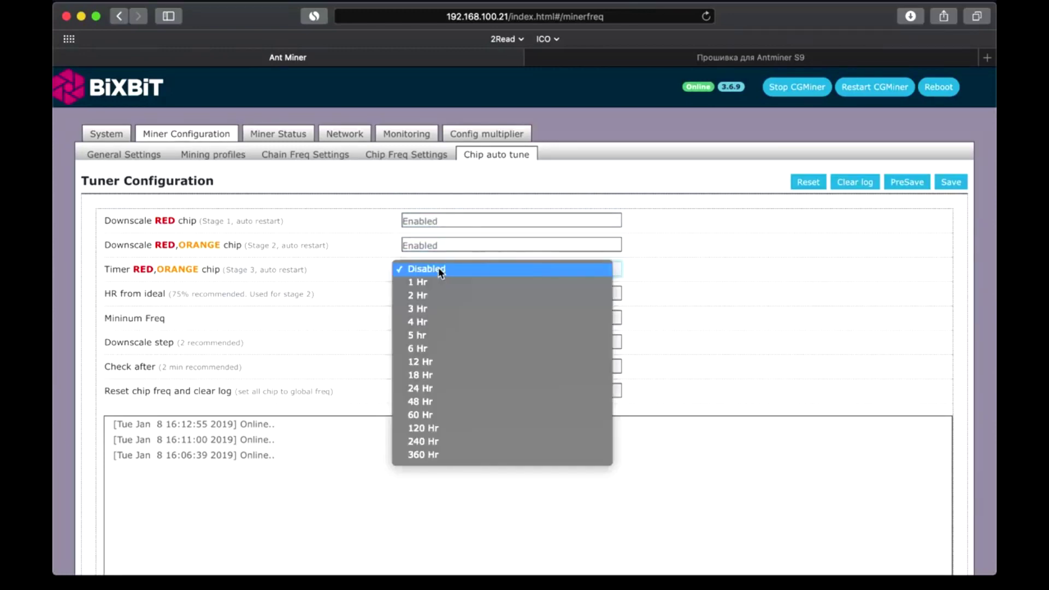
pyautogui.click(424, 295)
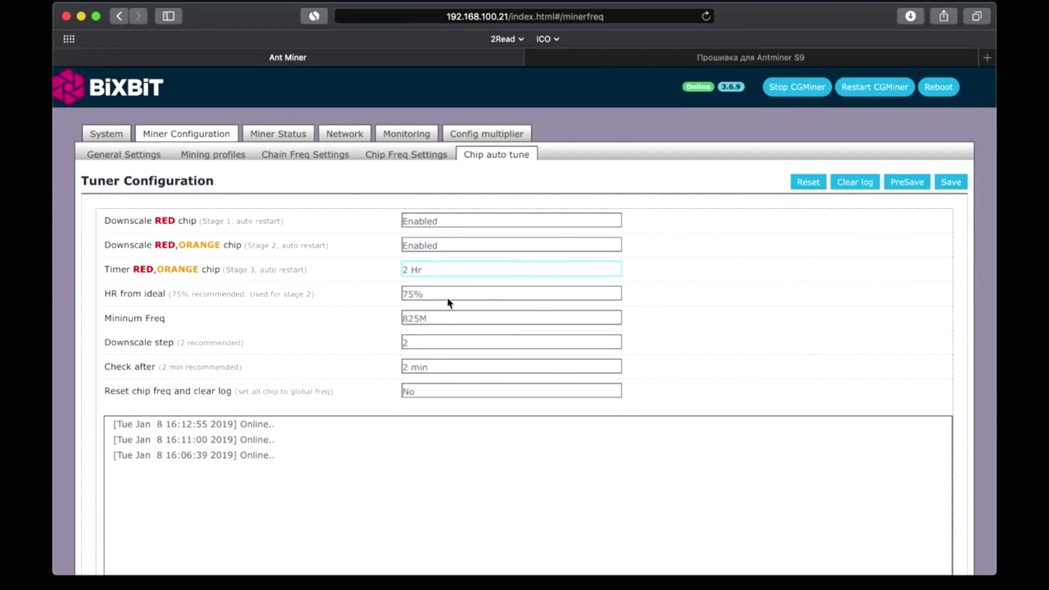
# - Set HR from ideal to 70% and save the tuner configuration
pyautogui.click(449, 303)
pyautogui.click(424, 277)
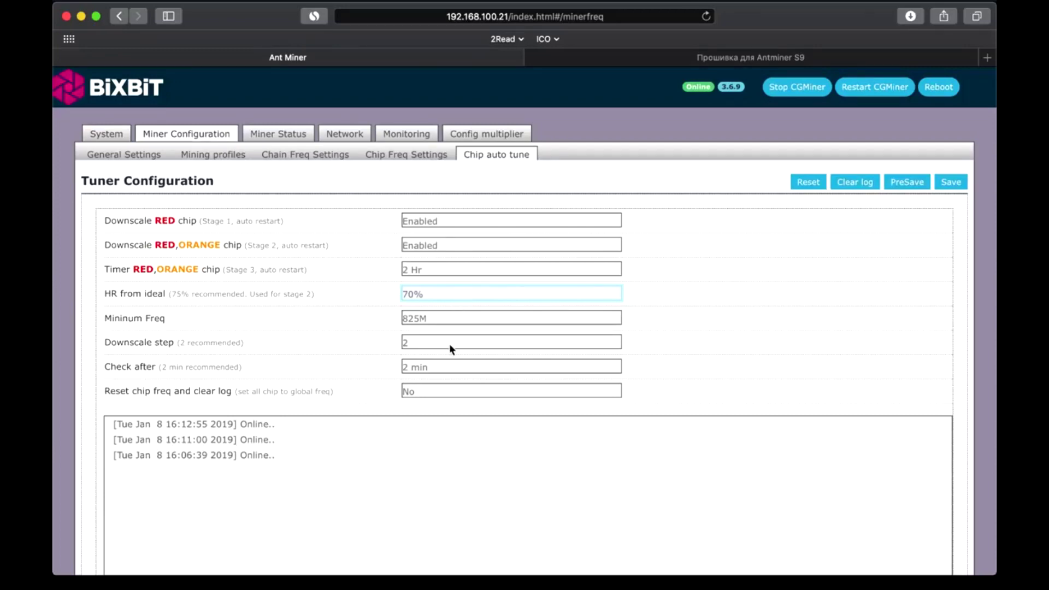
pyautogui.click(951, 182)
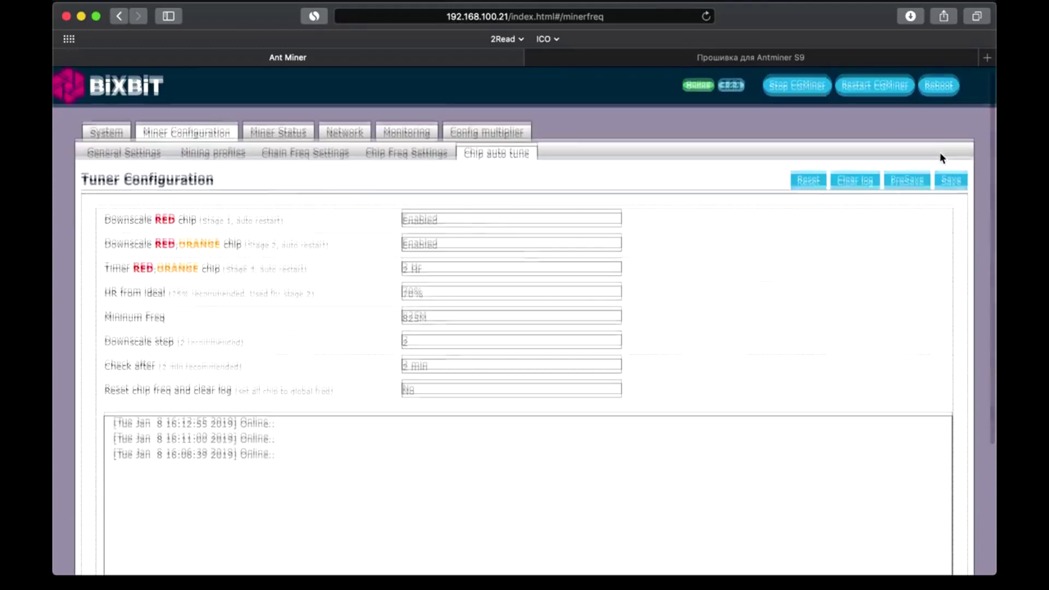
pyautogui.scroll(-5, 940, 156)
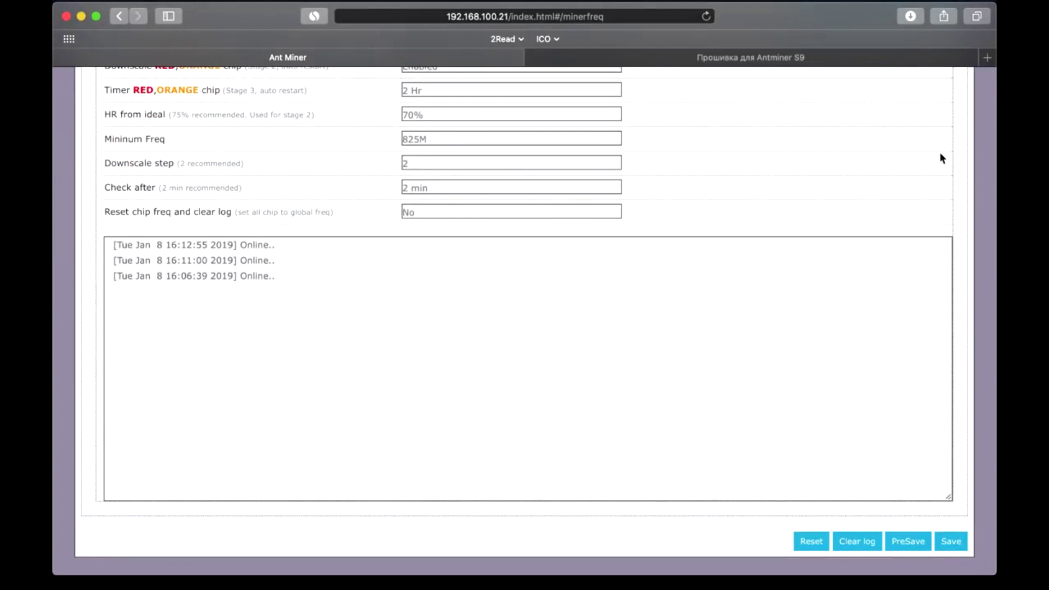
pyautogui.scroll(-1, 940, 157)
pyautogui.click(945, 543)
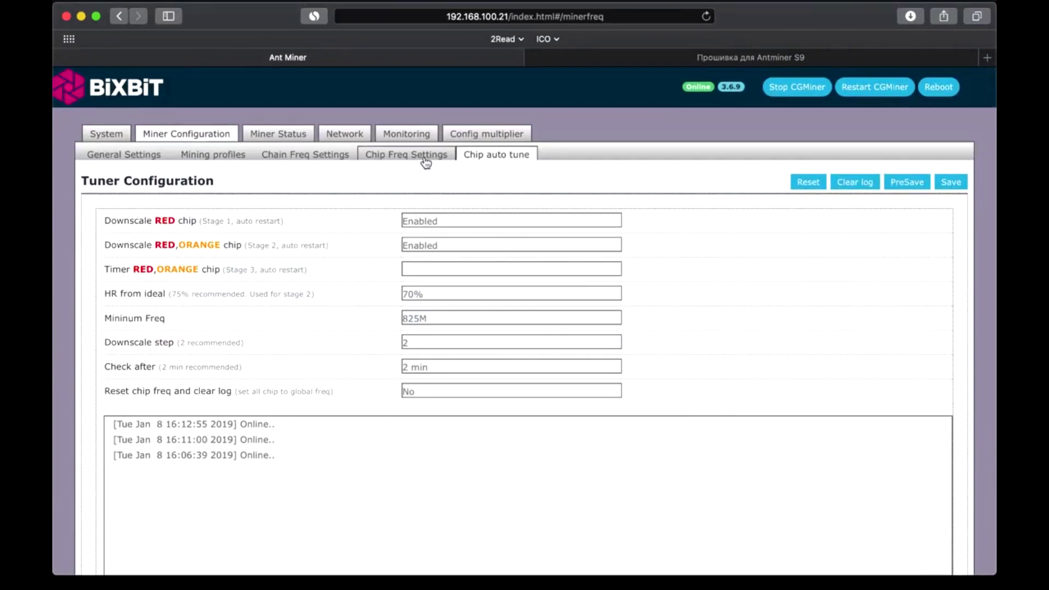
# - Review per-chip frequencies and miner status (about 13,830 GH/s at 1000 MHz), then go to Monitoring
pyautogui.click(425, 160)
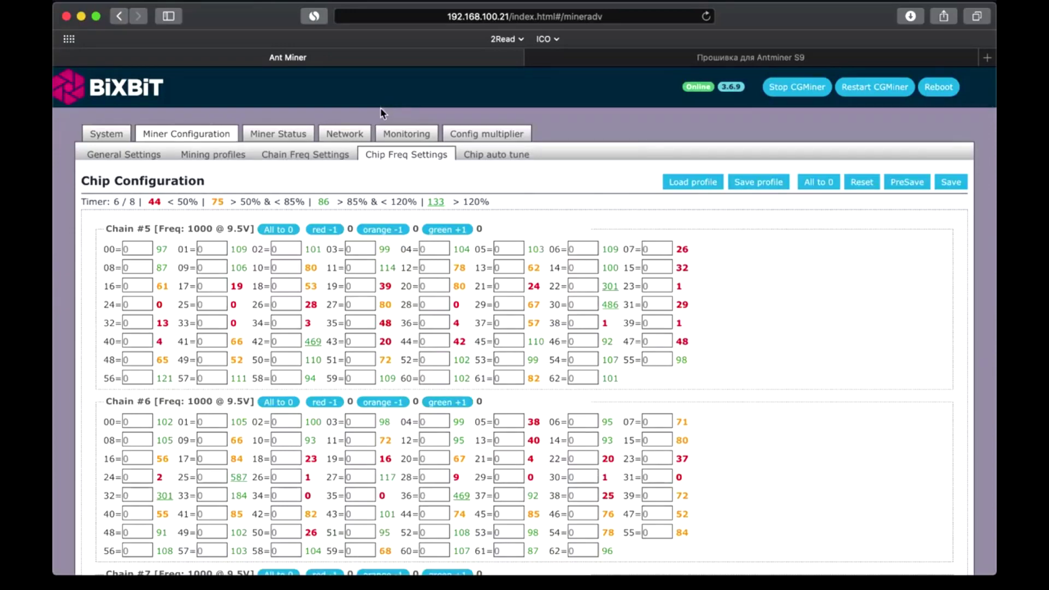
pyautogui.click(285, 143)
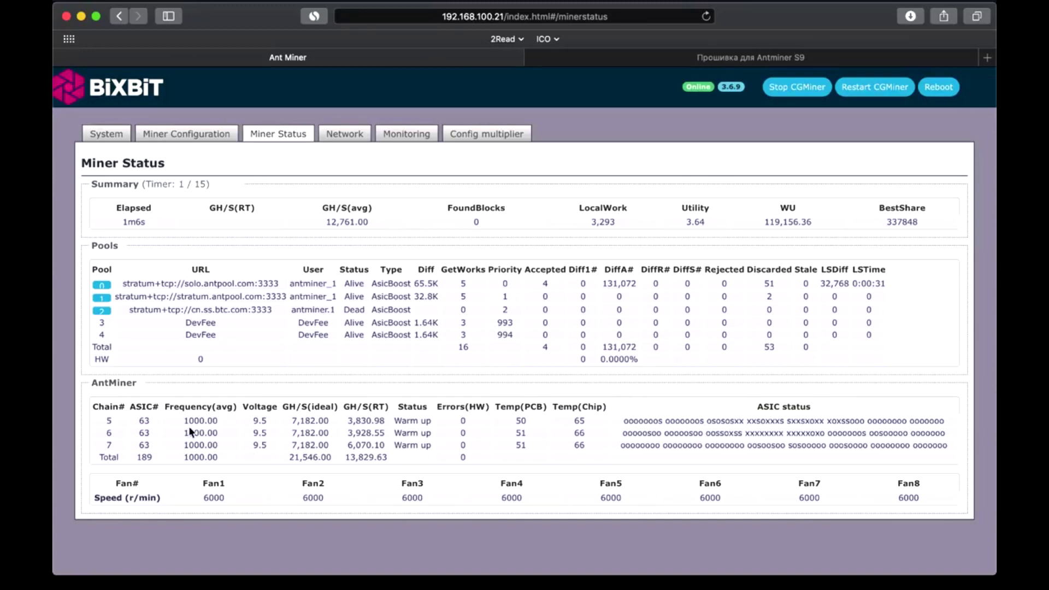
pyautogui.click(411, 135)
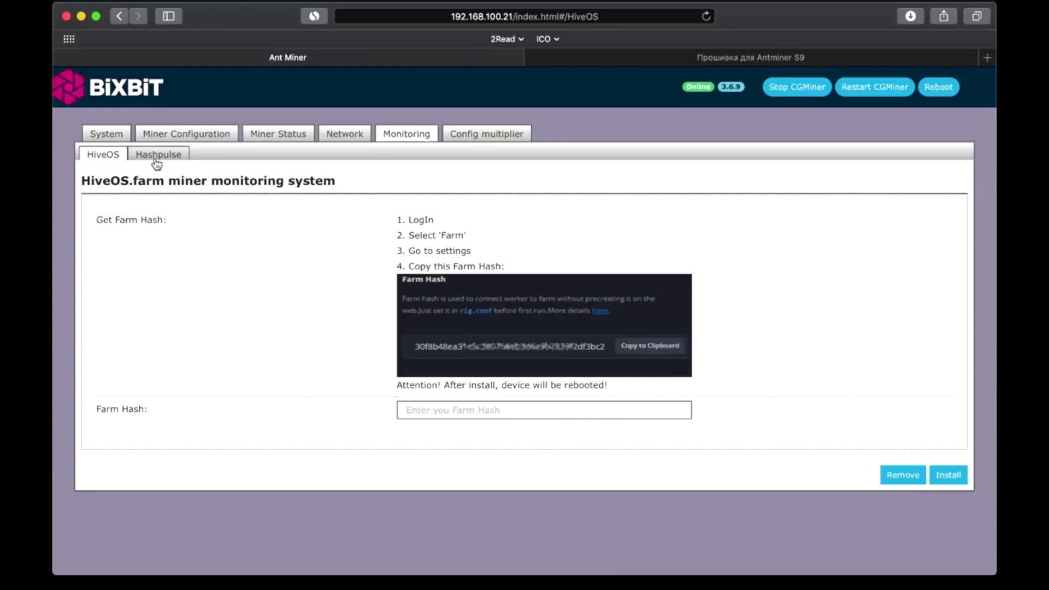
# - Look over the Hashpulse and HiveOS monitoring setups, then switch to Config multiplier
pyautogui.click(173, 154)
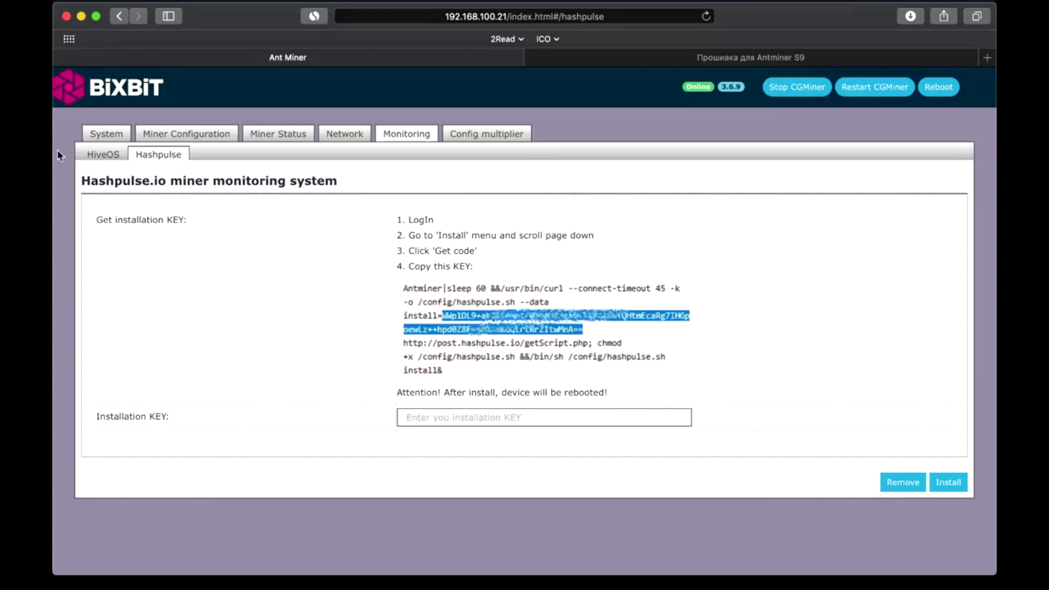
pyautogui.click(105, 153)
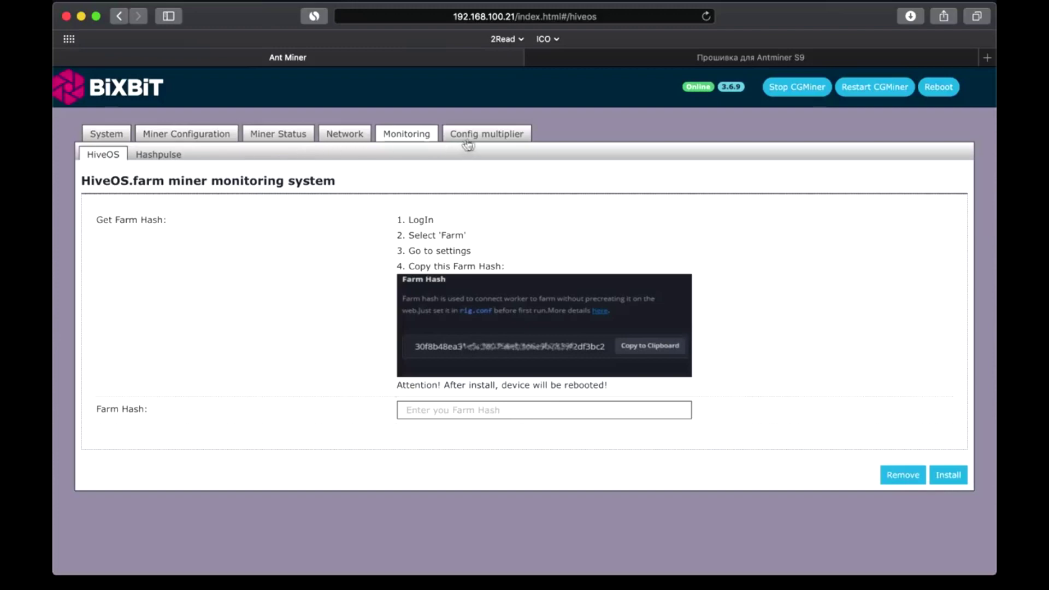
pyautogui.click(498, 136)
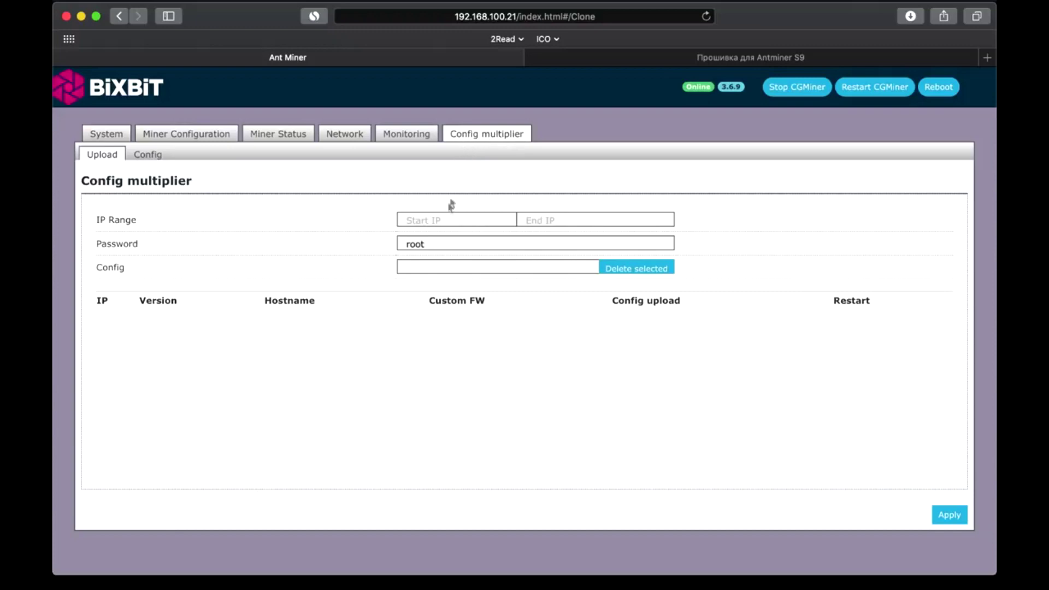
# - Try the Start IP and Config file fields, then go to Network Diagnostics
pyautogui.click(443, 220)
pyautogui.click(451, 267)
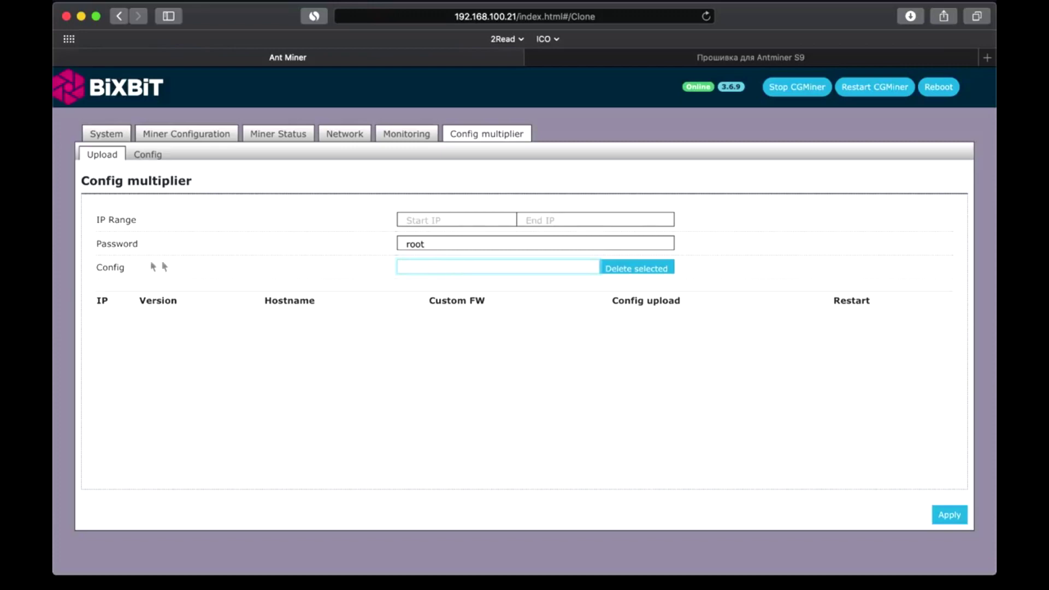
pyautogui.click(118, 268)
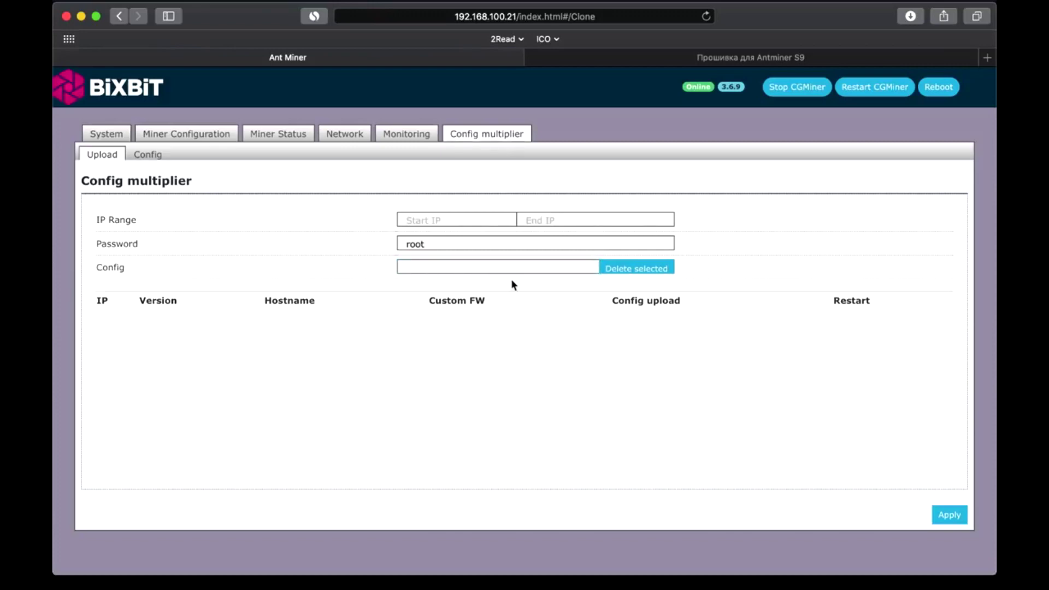
pyautogui.click(341, 134)
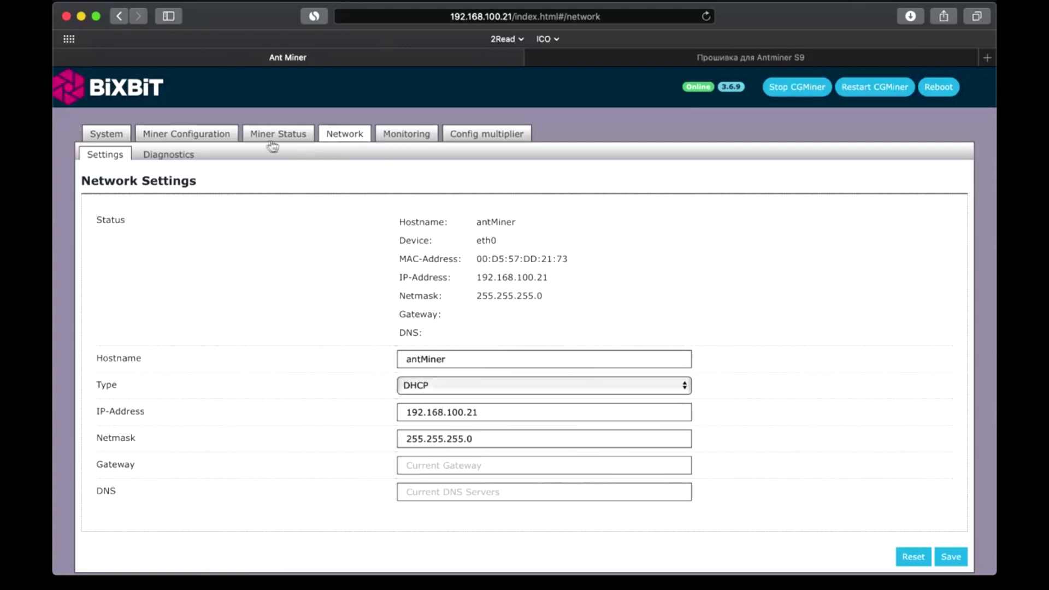
pyautogui.click(164, 158)
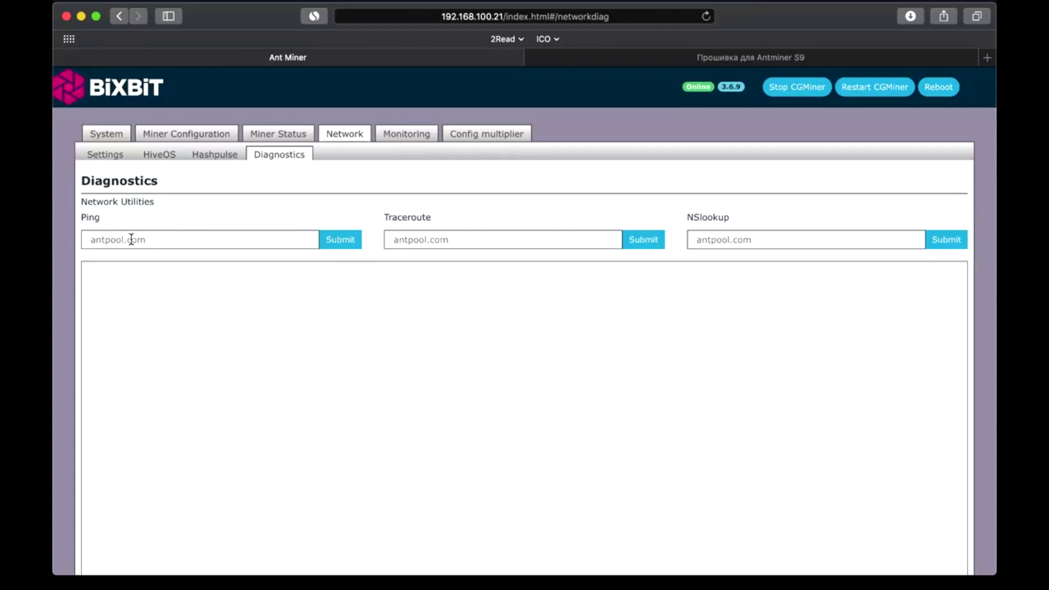
# - Check Miner Status: three chains warming up at 9.5V, 18,228.74 GH/s average
pyautogui.click(292, 136)
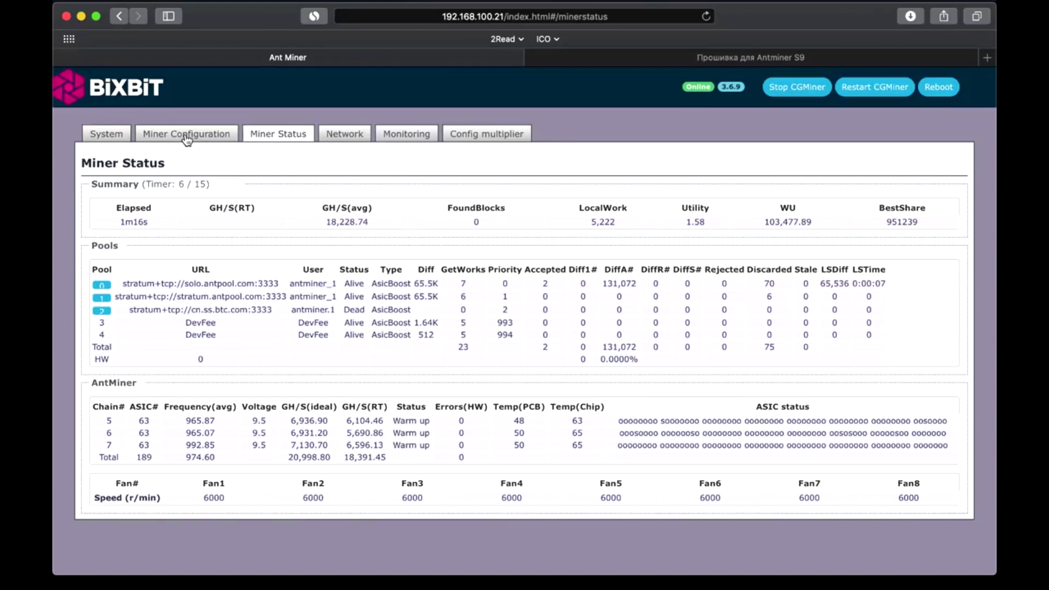
# - Visit Miner Configuration, then confirm all chains Healthy at 20,361.96 GH/s after 15 hours
pyautogui.click(186, 141)
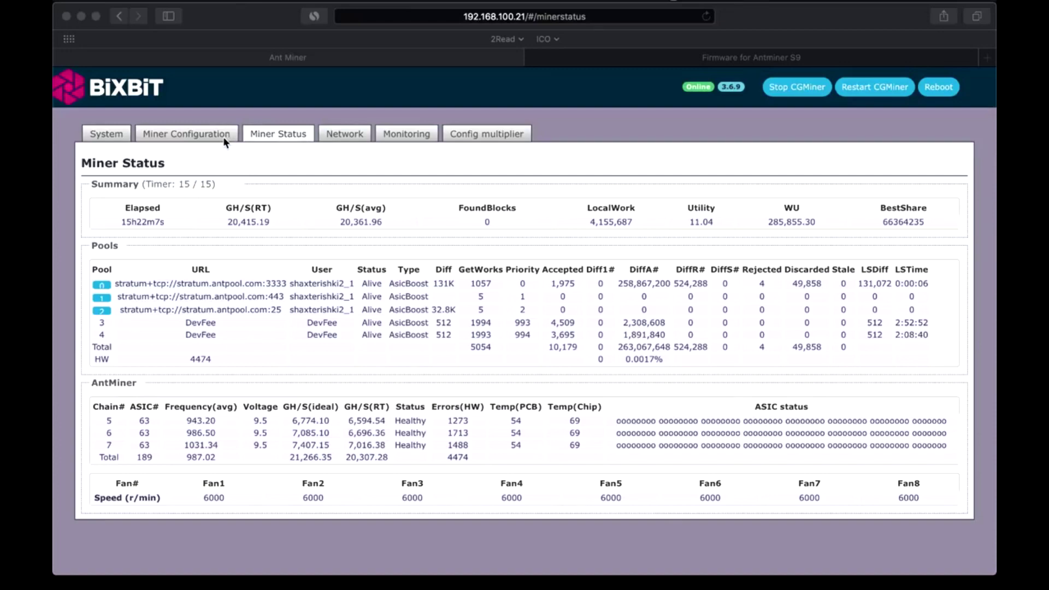
pyautogui.click(273, 184)
pyautogui.scroll(-1, 273, 184)
pyautogui.scroll(1, 273, 184)
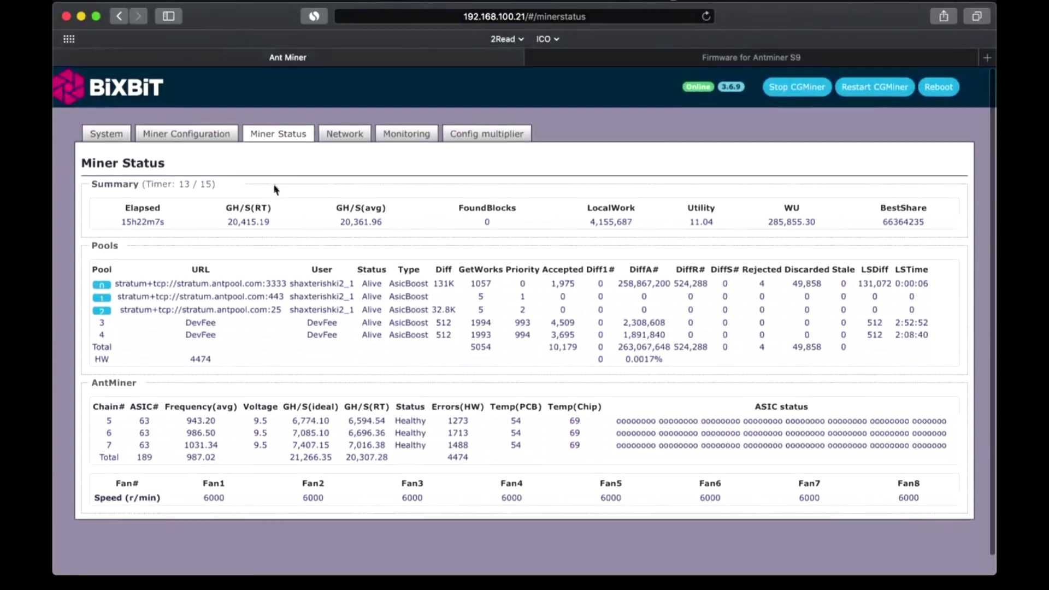
pyautogui.click(210, 137)
pyautogui.click(399, 155)
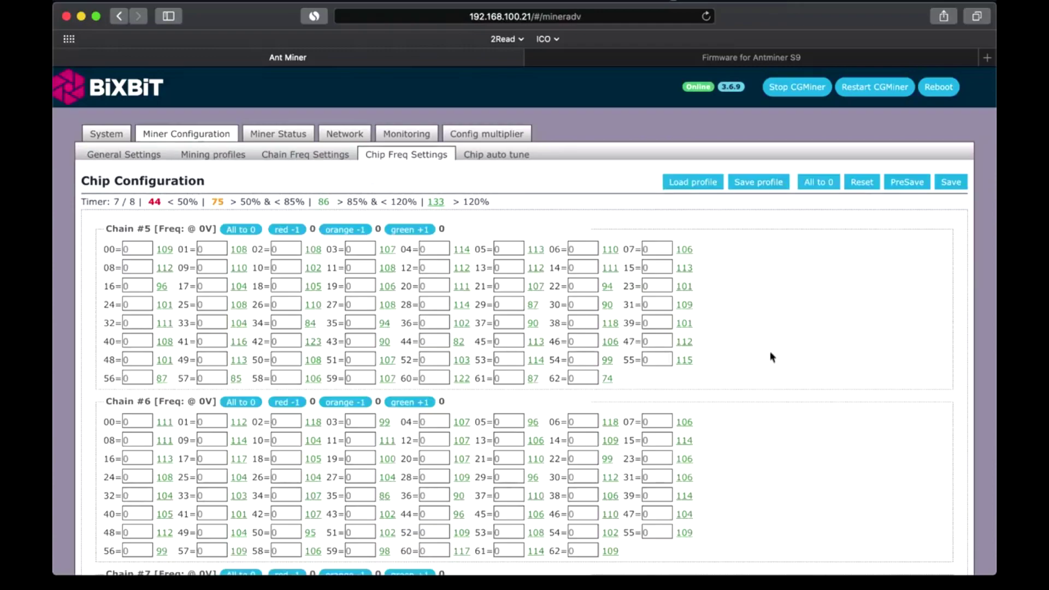
pyautogui.scroll(-2, 758, 363)
pyautogui.scroll(-3, 759, 363)
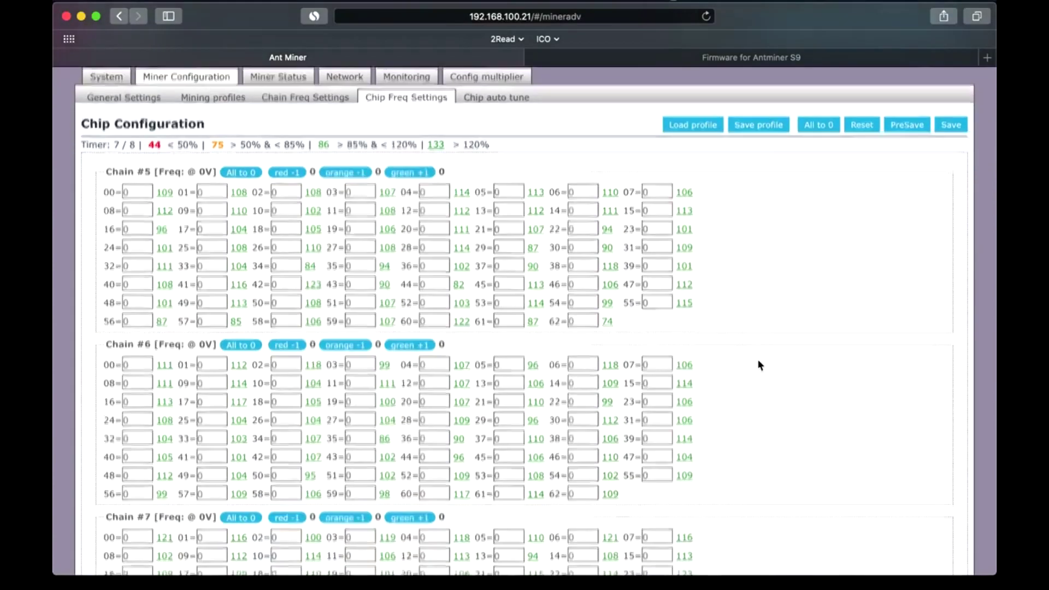
pyautogui.scroll(-1, 758, 364)
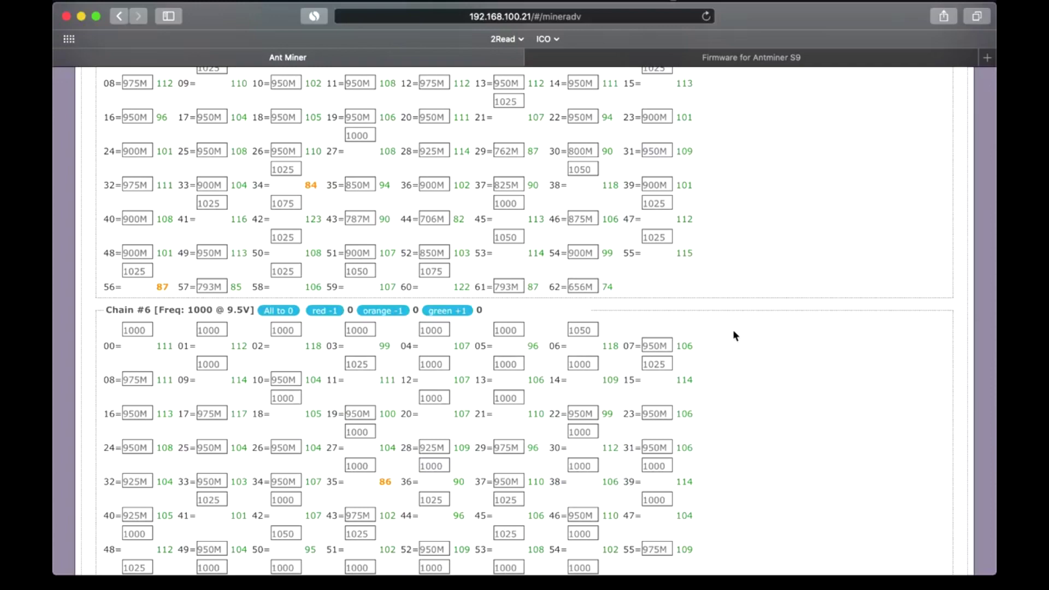
pyautogui.scroll(5, 734, 334)
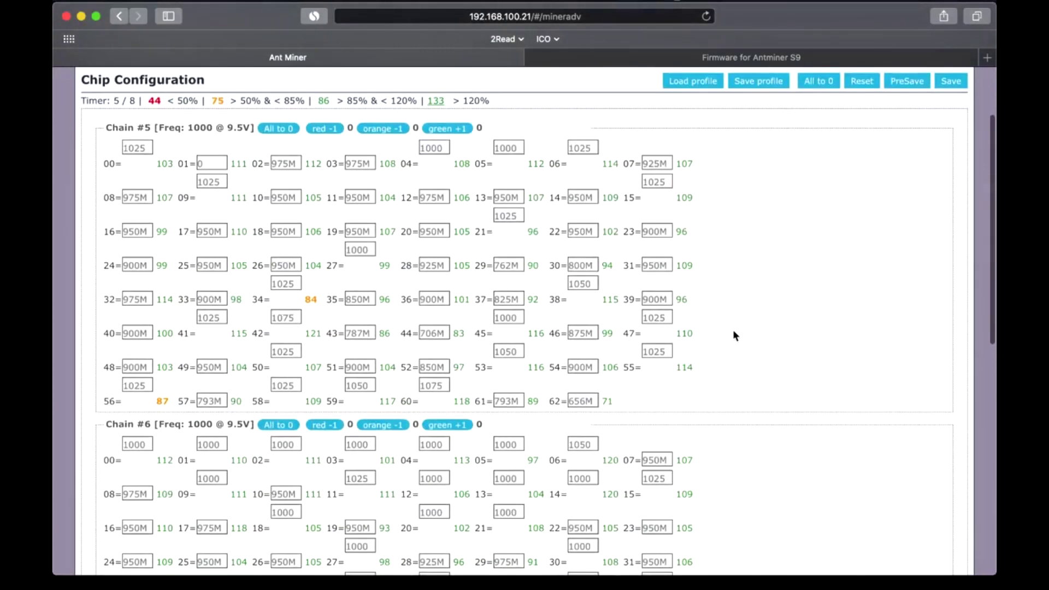
pyautogui.scroll(2, 733, 331)
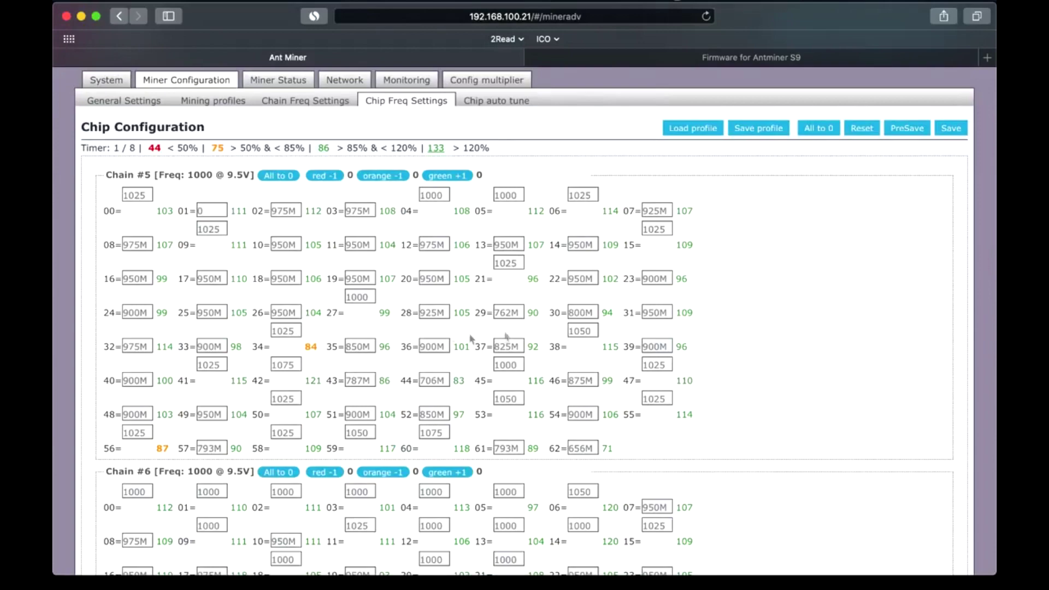
pyautogui.scroll(2, 309, 338)
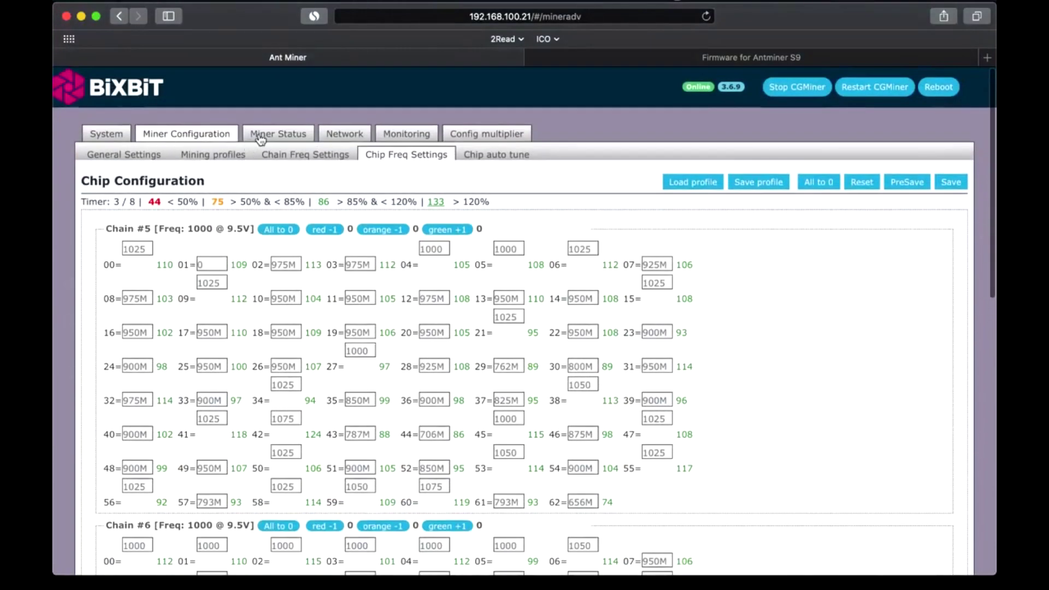
pyautogui.click(263, 135)
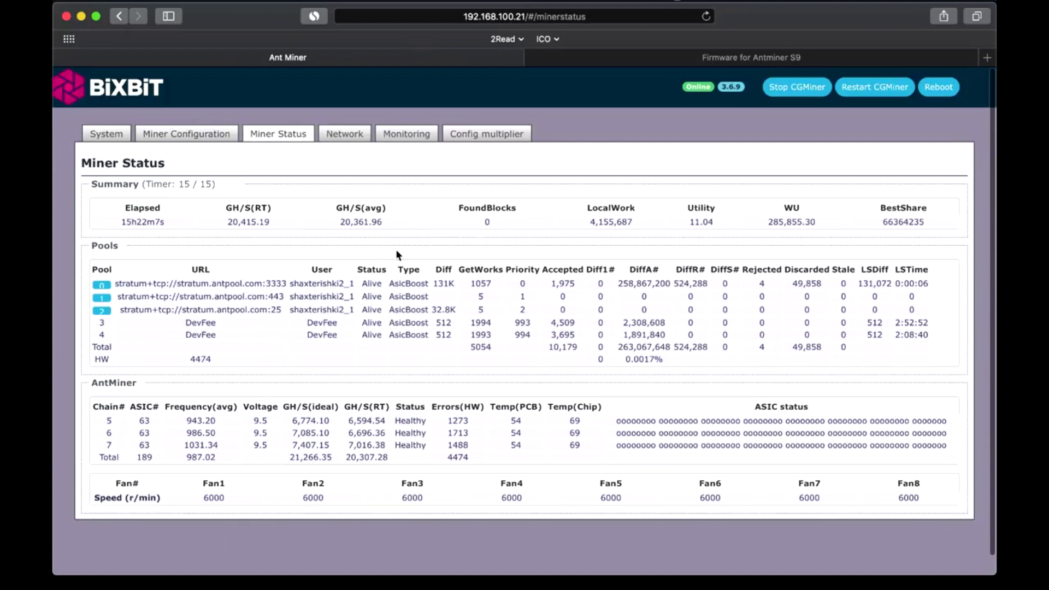